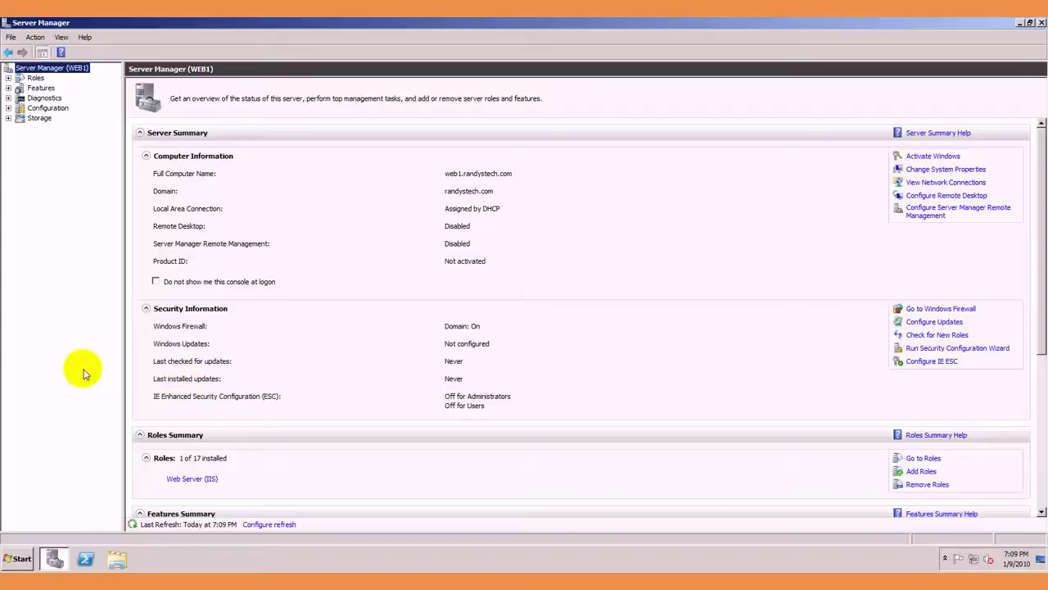
# Select the Network Load Balancing feature on WEB1 and launch its installation.
pyautogui.click(45, 89)
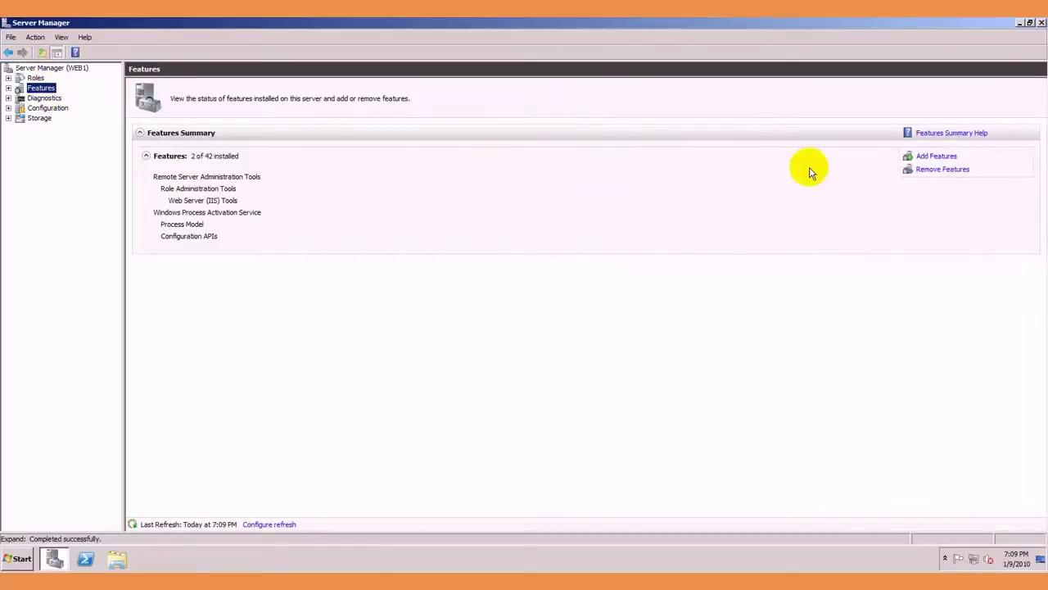
pyautogui.click(934, 156)
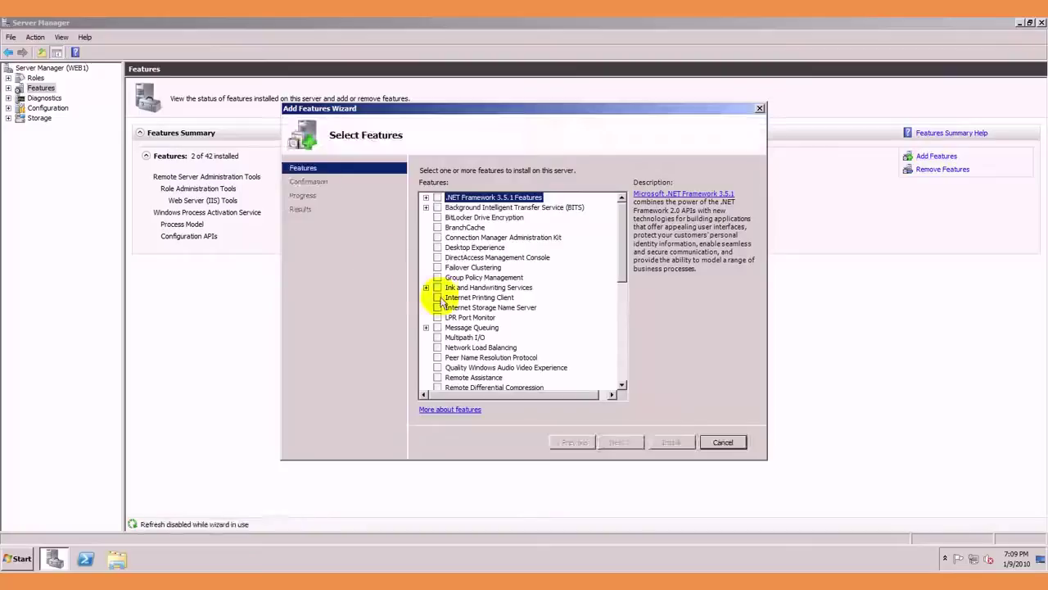
pyautogui.moveTo(622, 260); pyautogui.dragTo(621, 264)
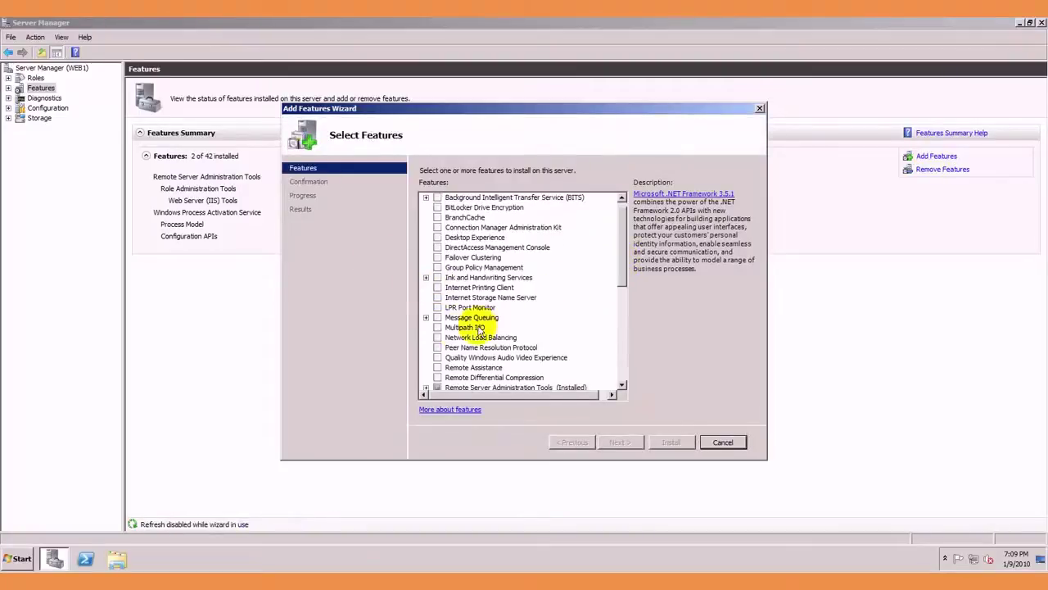
pyautogui.click(438, 338)
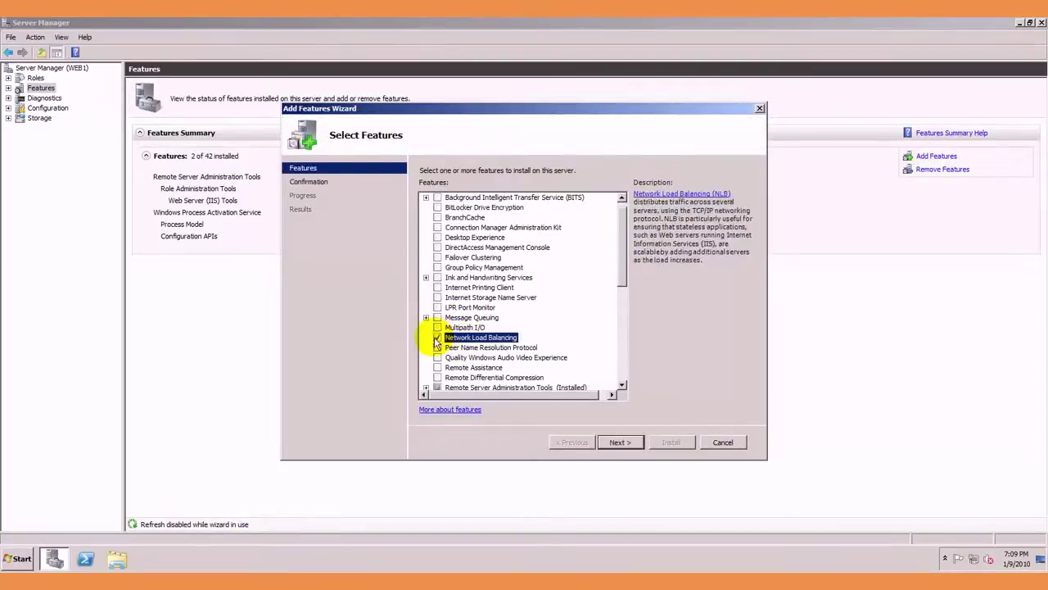
pyautogui.click(620, 443)
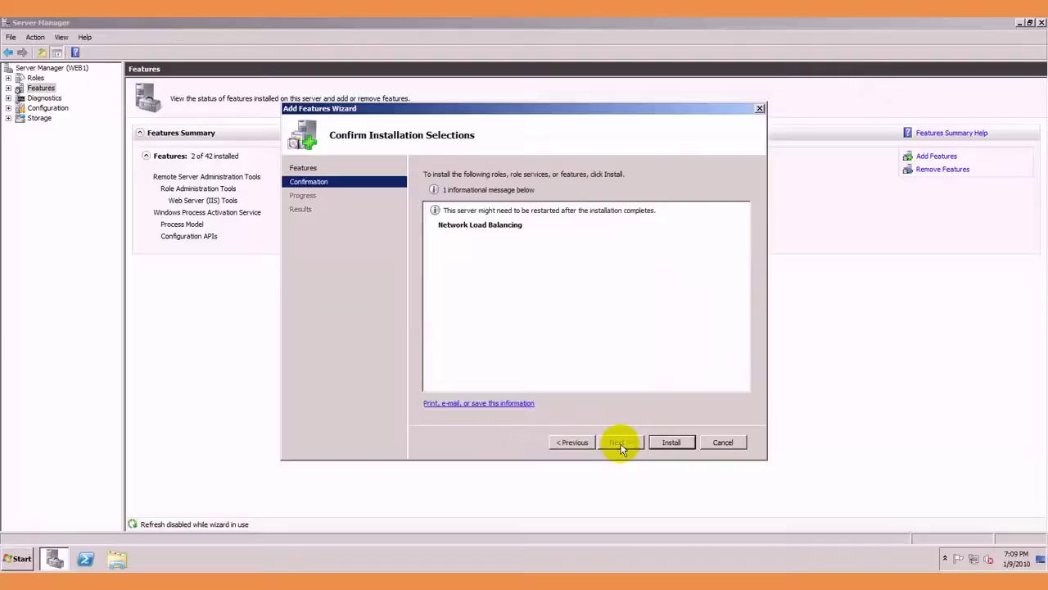
pyautogui.click(671, 443)
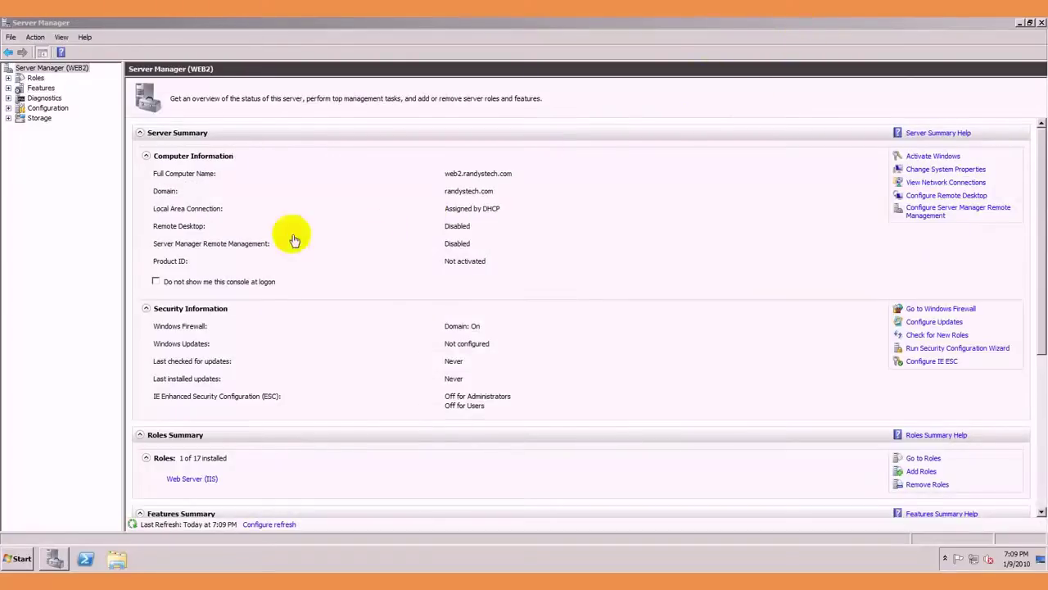
# Select the Network Load Balancing feature on WEB2 and launch its installation.
pyautogui.click(41, 89)
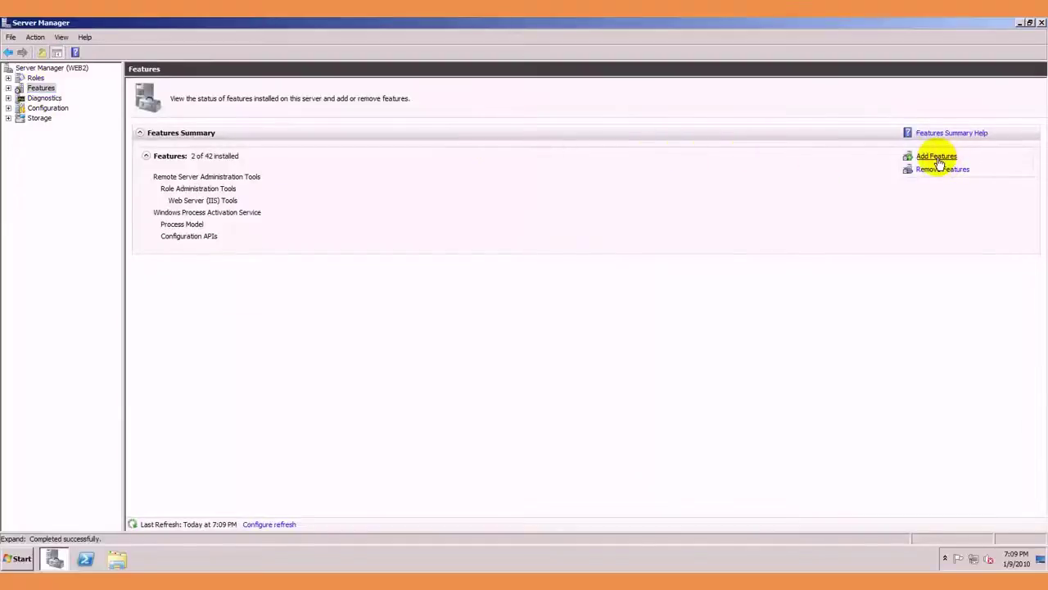
pyautogui.click(937, 157)
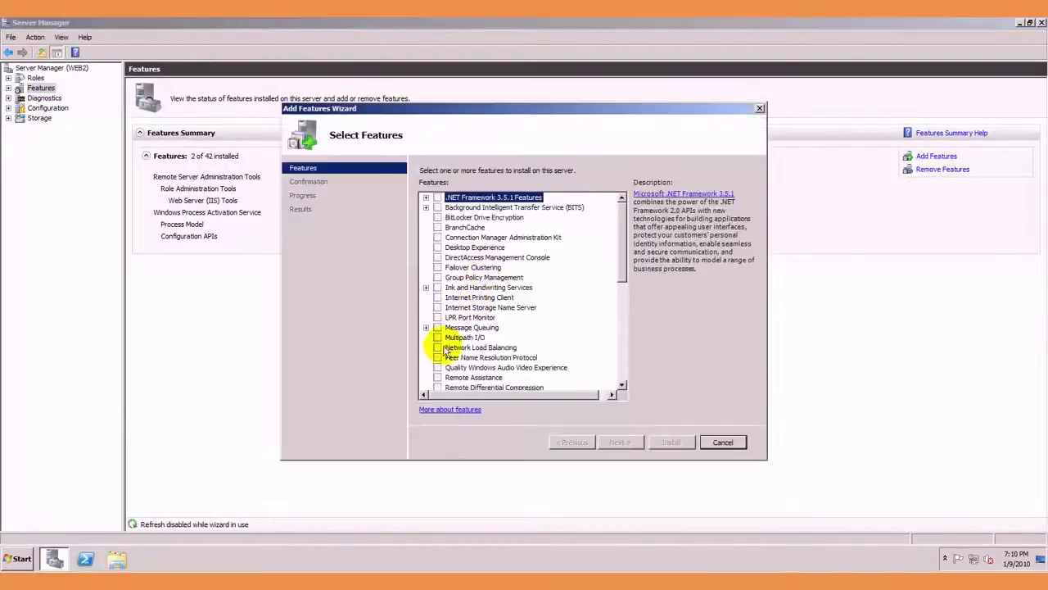
pyautogui.click(438, 347)
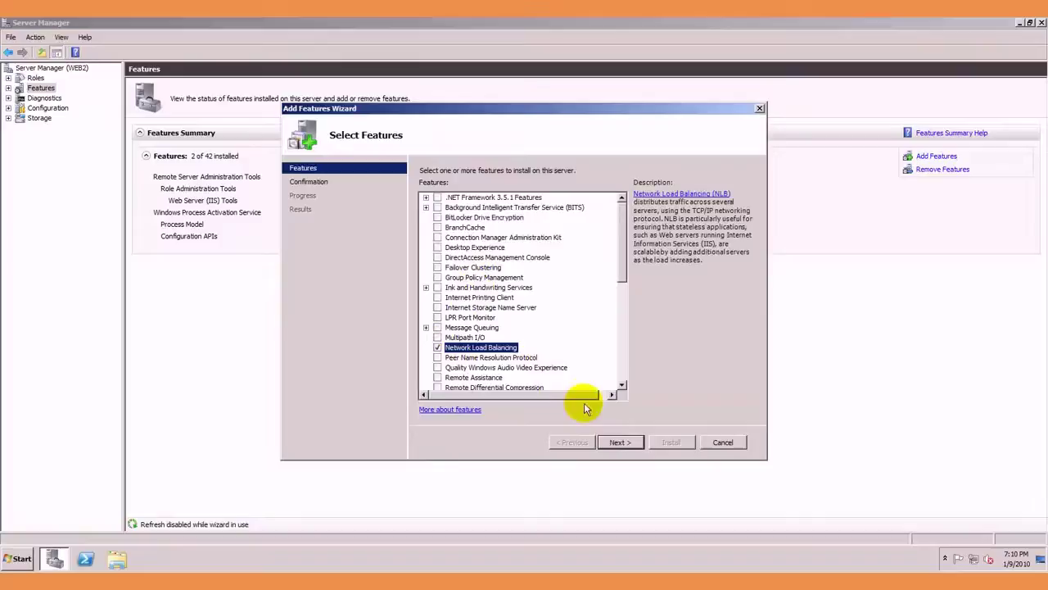
pyautogui.click(620, 442)
pyautogui.click(671, 443)
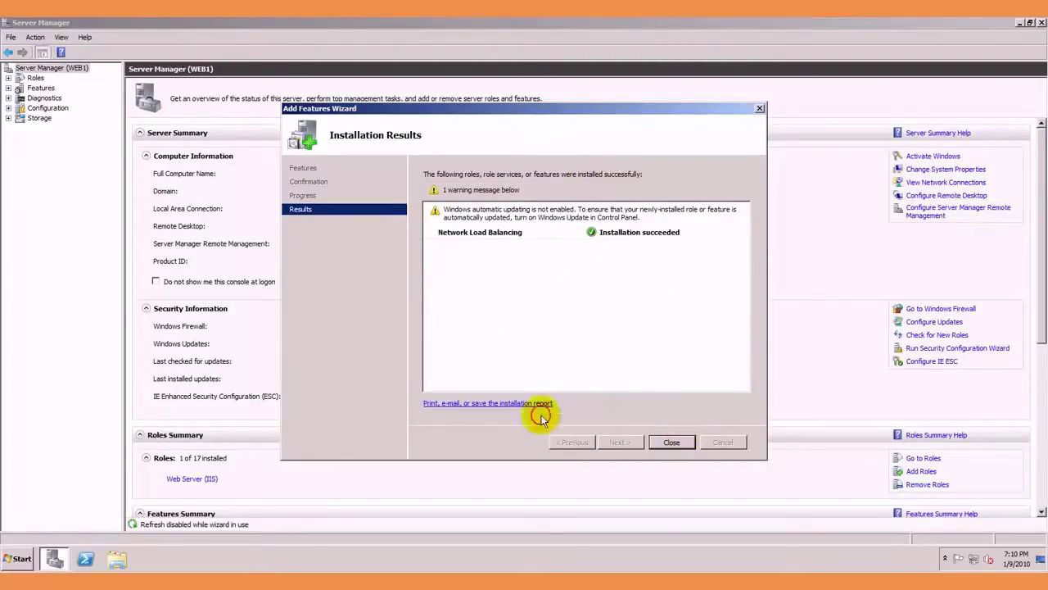
# Close the installation results and Server Manager on both WEB1 and WEB2.
pyautogui.click(669, 443)
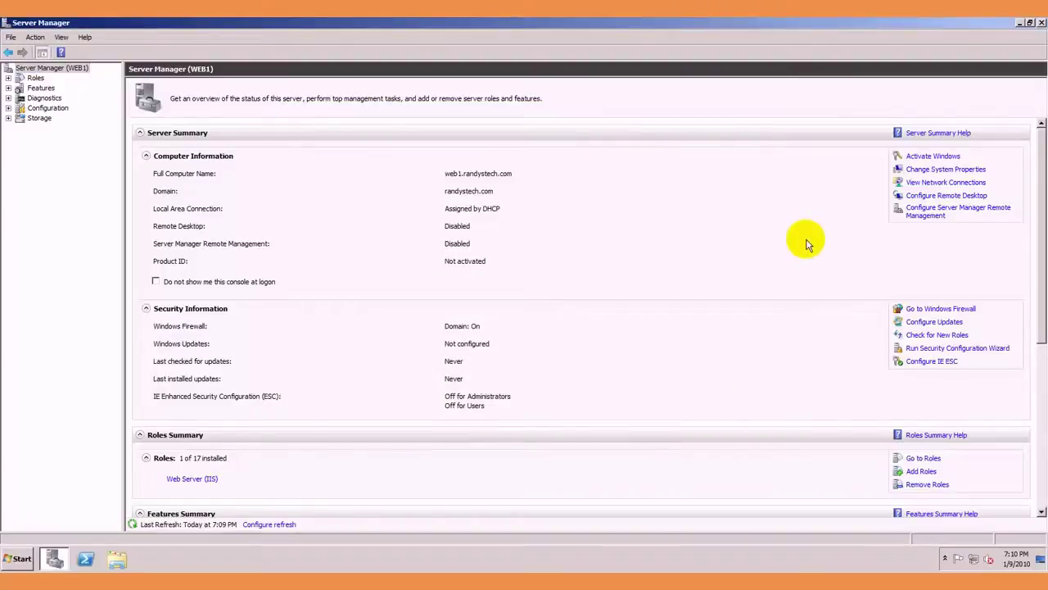
pyautogui.click(1042, 23)
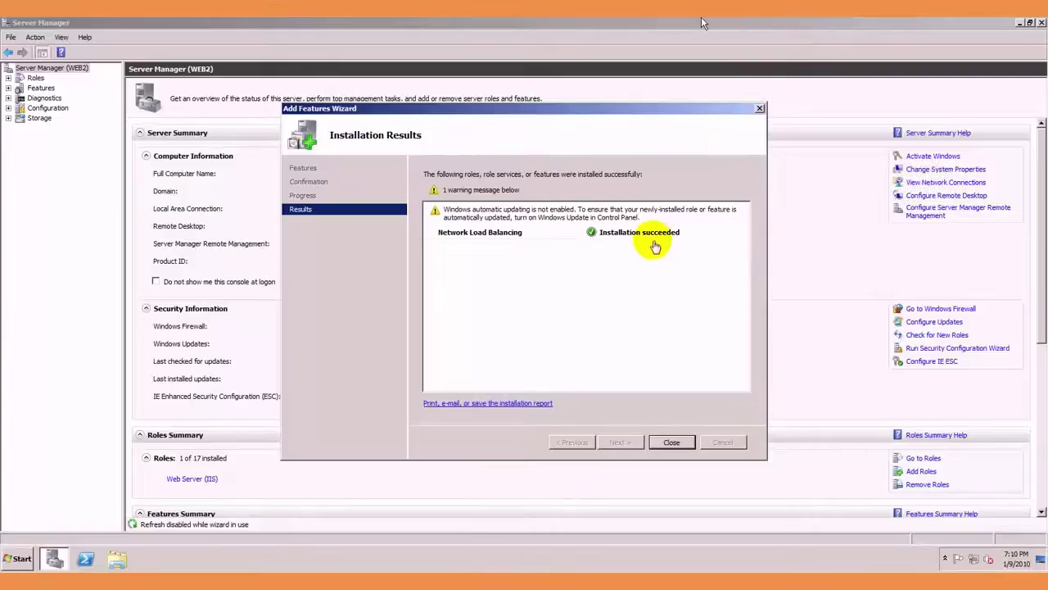
pyautogui.click(672, 442)
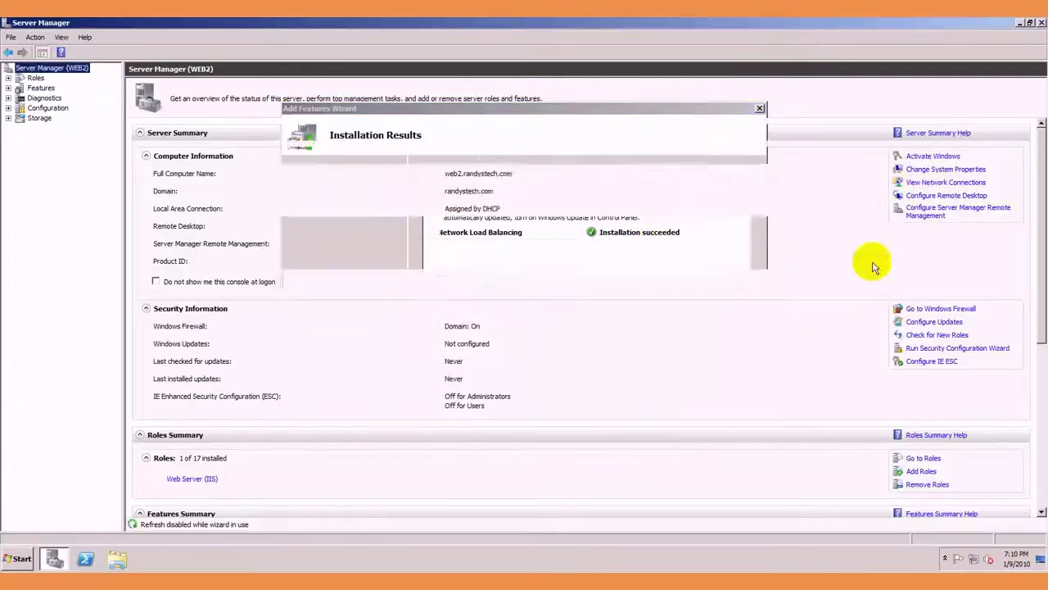
pyautogui.click(1042, 24)
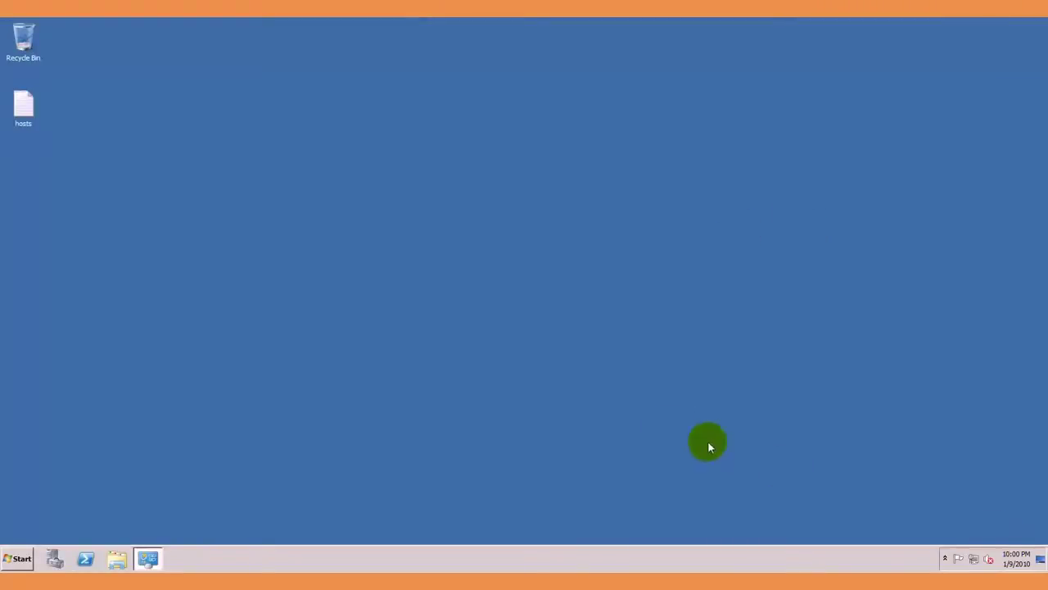
# Launch Network Load Balancing Manager from the Start menu and begin a new cluster.
pyautogui.click(22, 559)
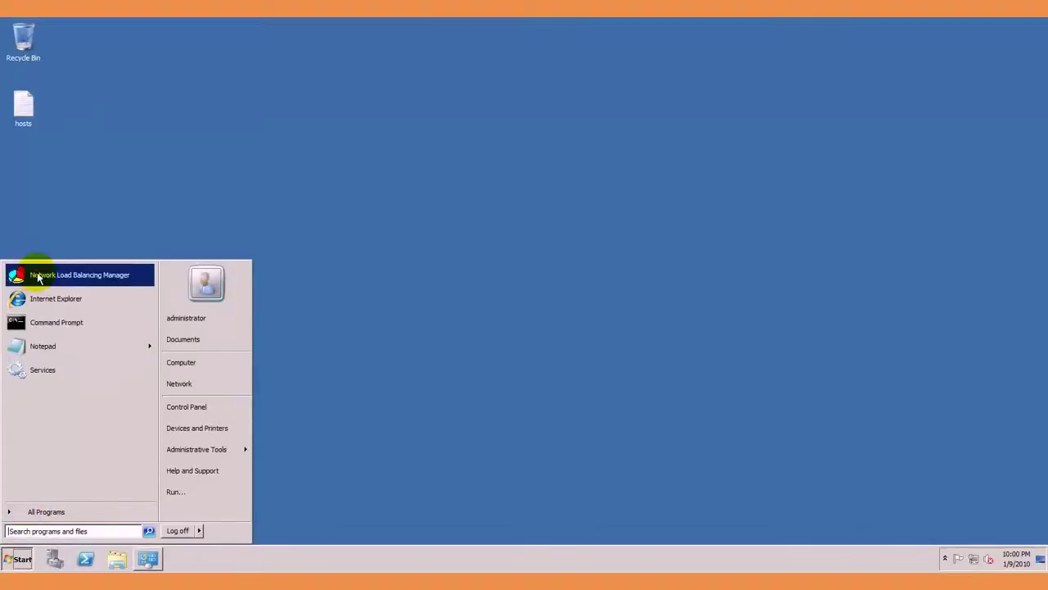
pyautogui.click(37, 276)
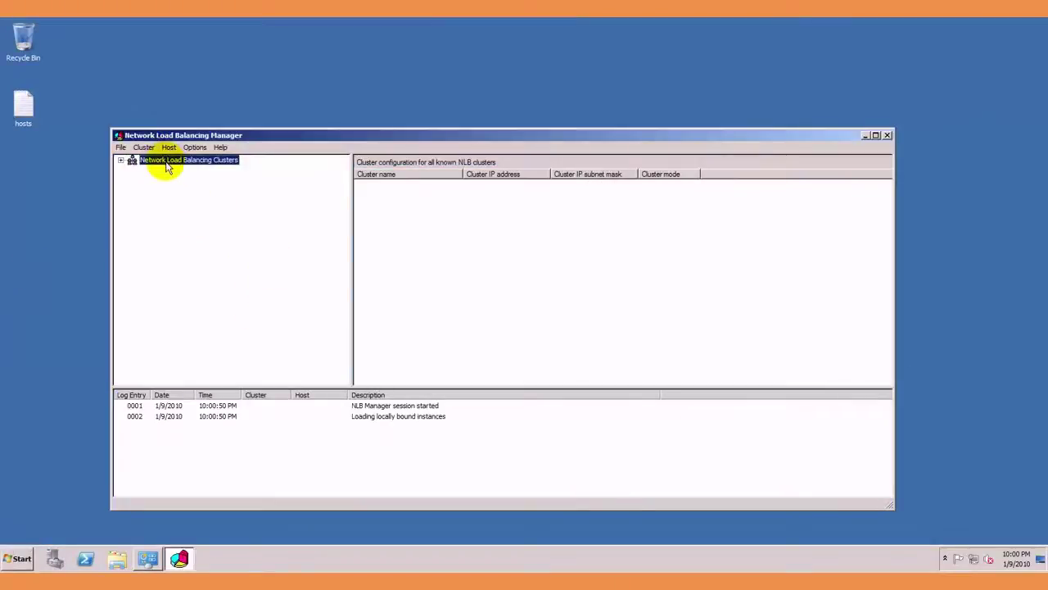
pyautogui.rightClick(166, 166)
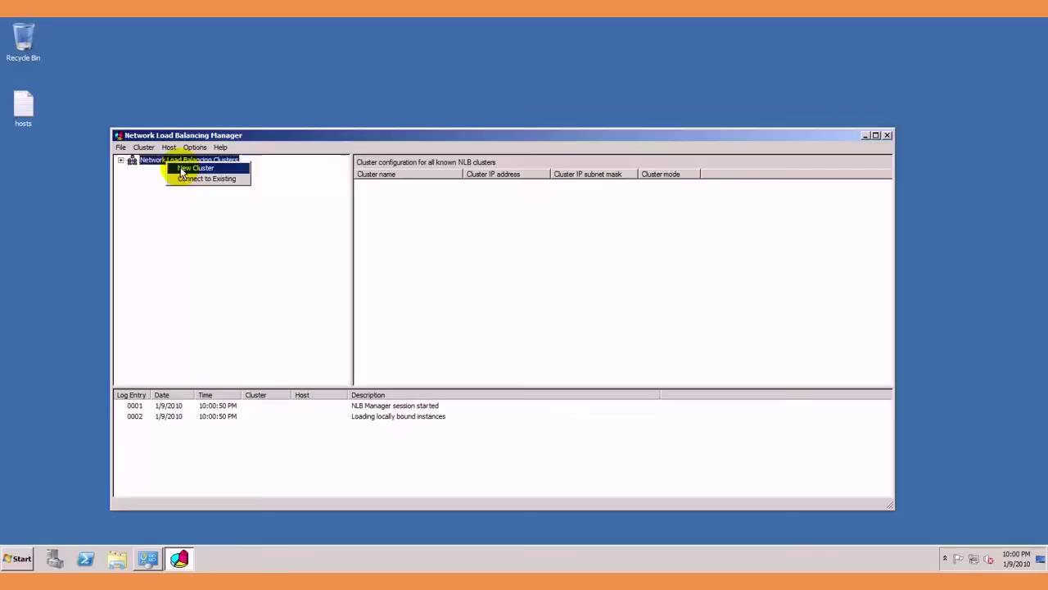
pyautogui.click(176, 169)
# Connect to host web2 on its 172.23.0.102 interface, keeping host priority 1.
pyautogui.click(421, 231)
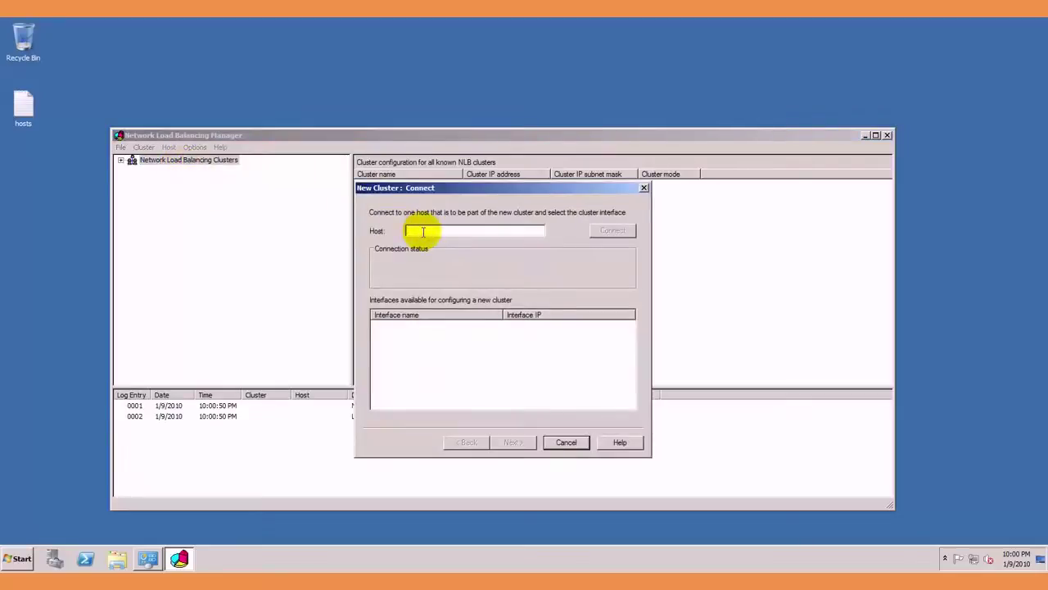
pyautogui.write('web2')
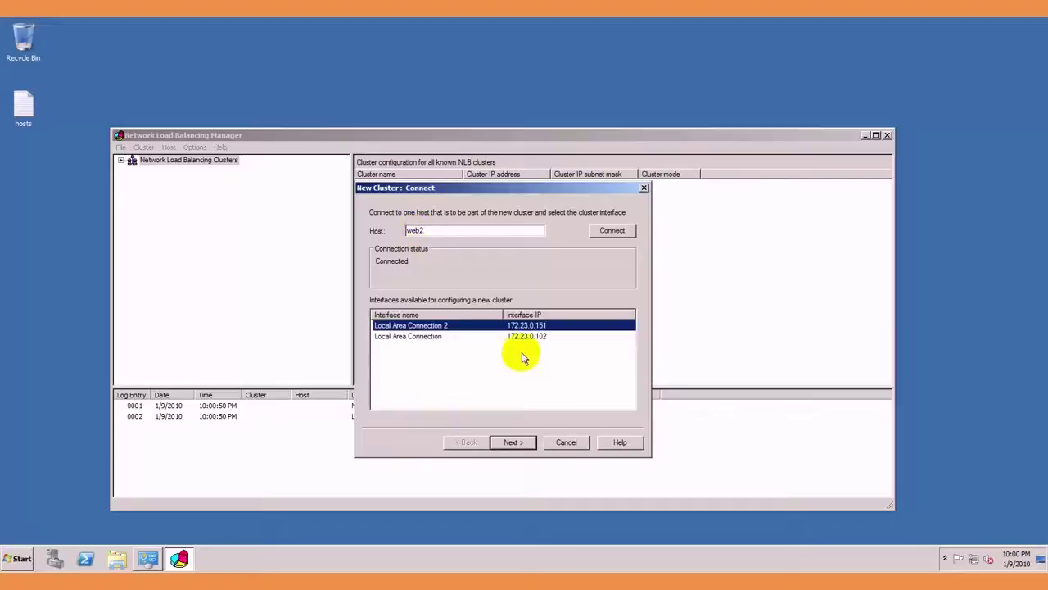
pyautogui.click(519, 336)
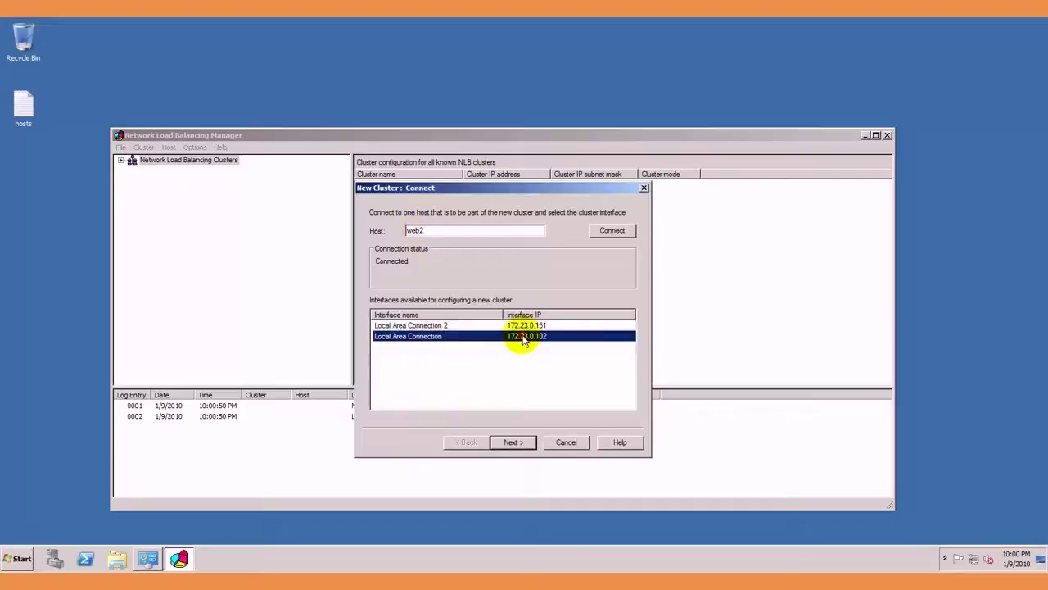
pyautogui.click(512, 443)
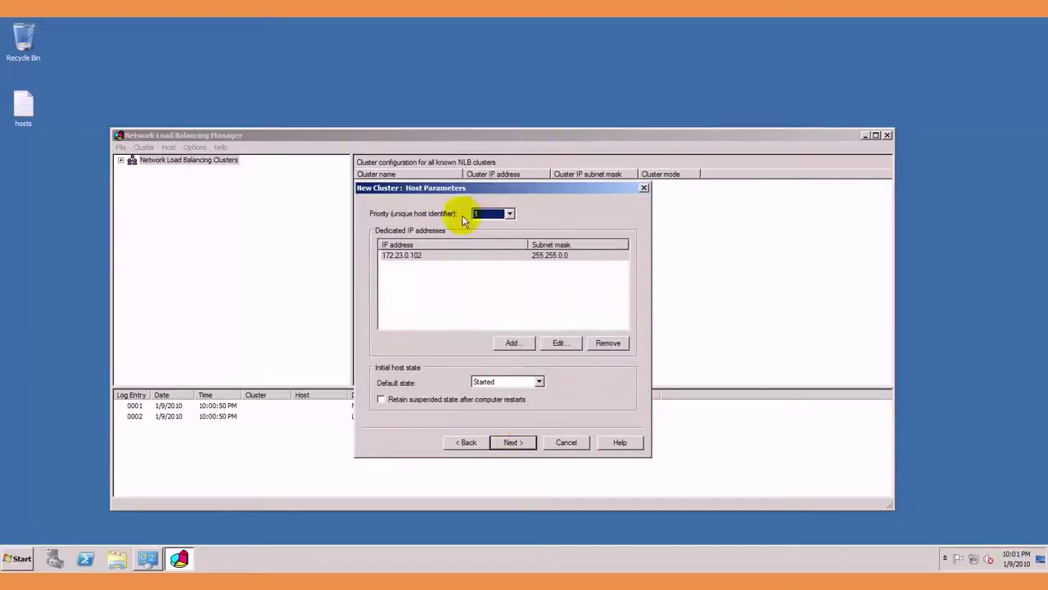
pyautogui.click(513, 443)
# Add cluster IP address 172.23.0.101 with subnet mask 255.255.0.0.
pyautogui.click(524, 395)
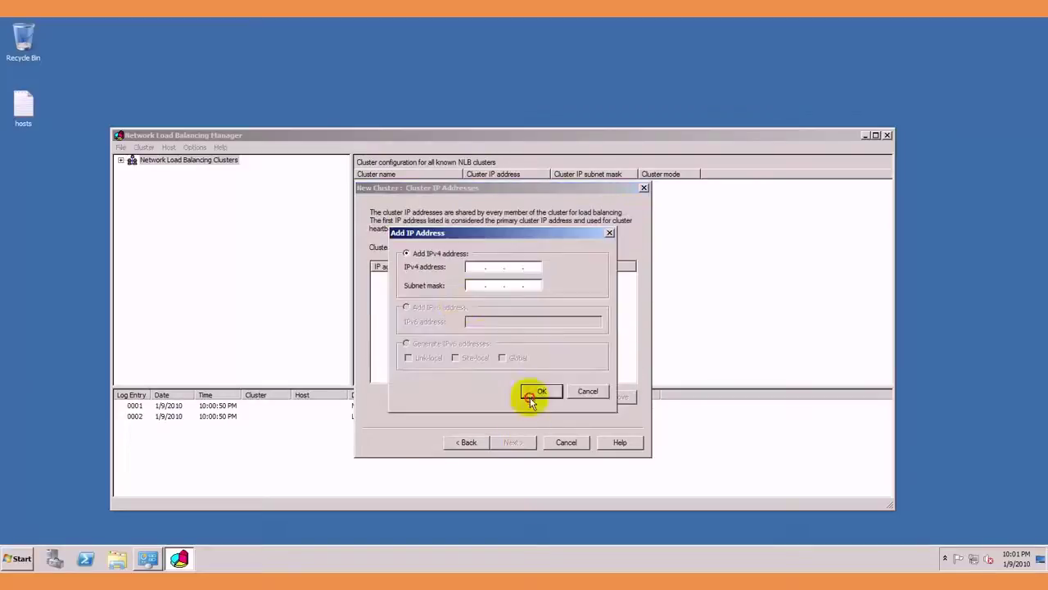
pyautogui.click(474, 266)
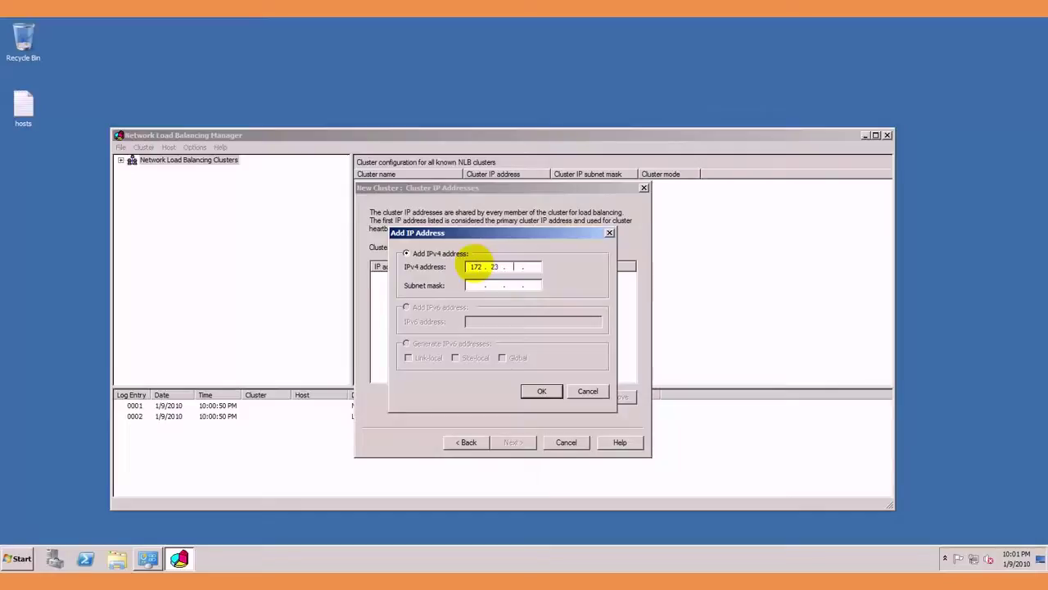
pyautogui.click(475, 285)
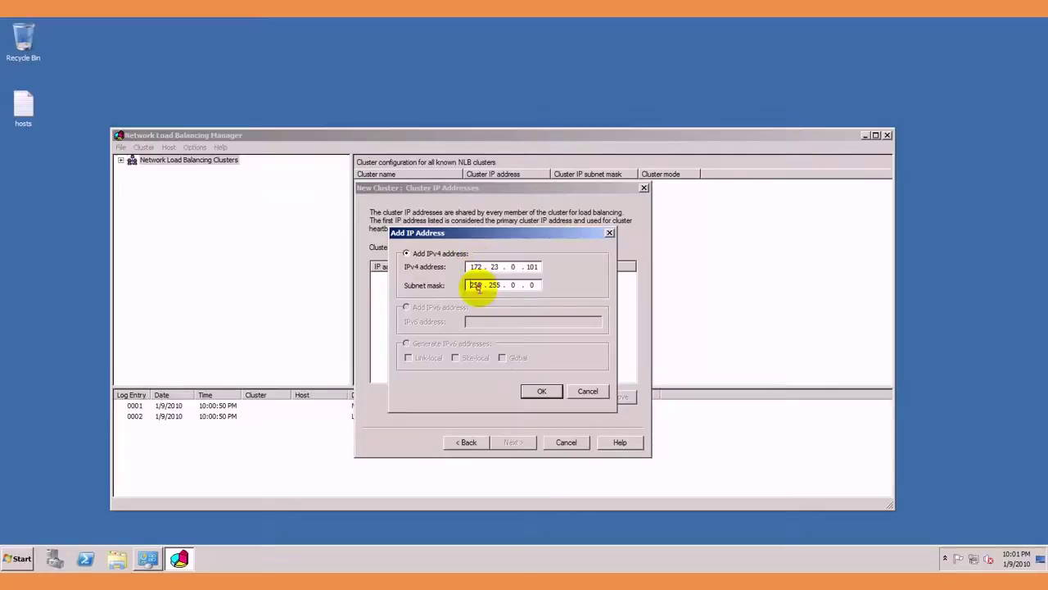
pyautogui.click(540, 393)
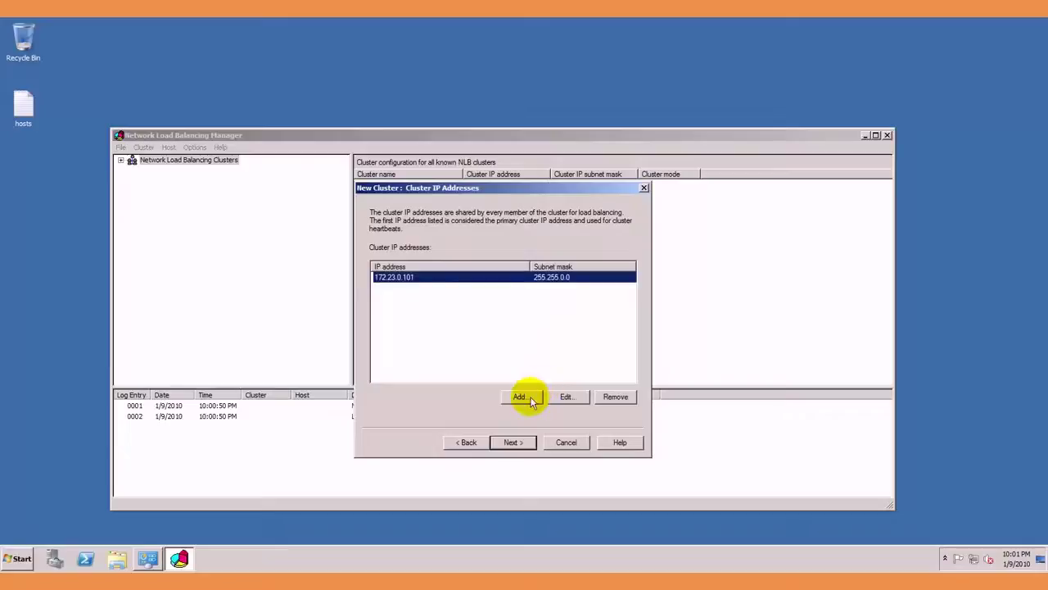
# Name the cluster 'web', set multicast mode, and finish with default port rules.
pyautogui.click(511, 442)
pyautogui.click(476, 261)
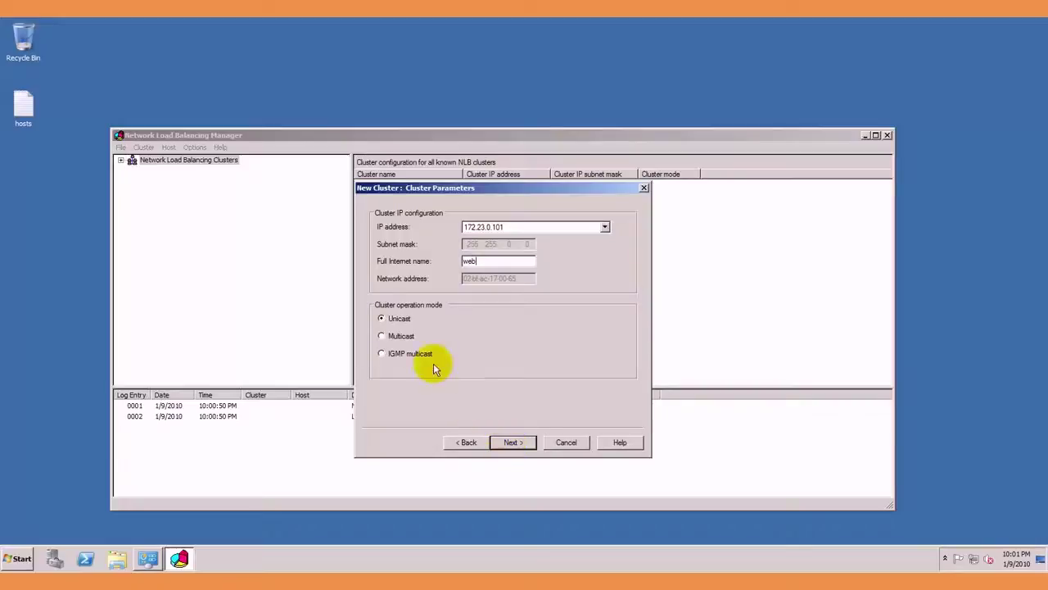
pyautogui.click(397, 336)
pyautogui.click(513, 440)
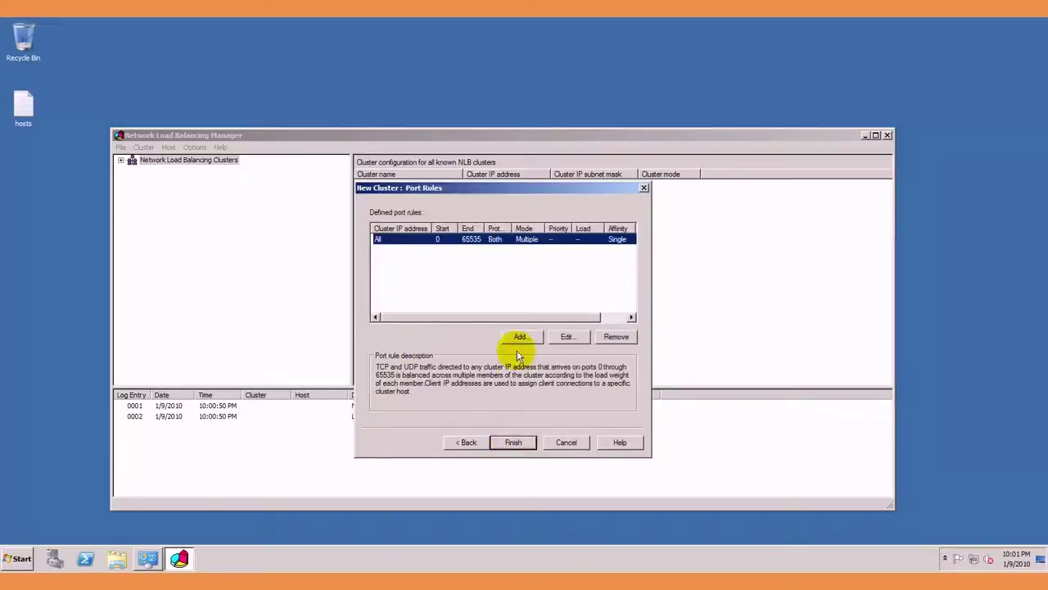
pyautogui.click(511, 442)
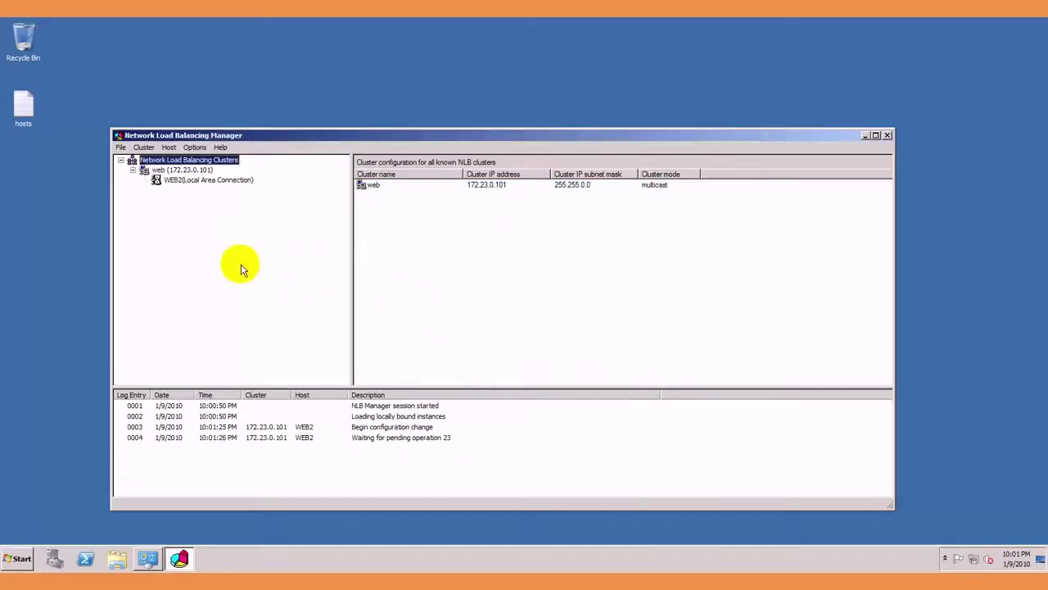
# Add host web1 to the web cluster via its 172.23.0.103 interface with priority 2.
pyautogui.rightClick(199, 171)
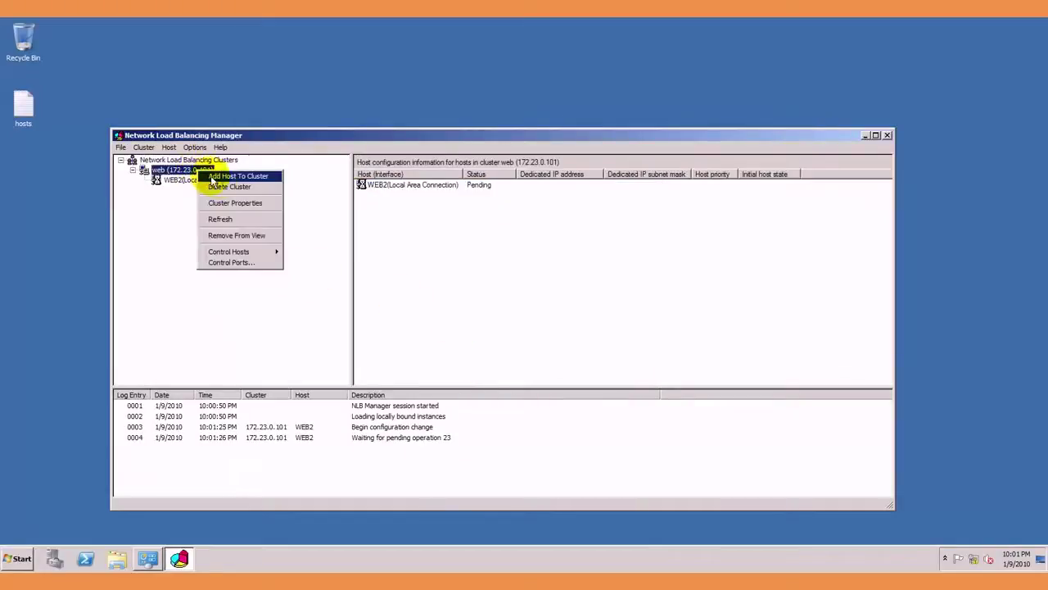
pyautogui.click(221, 177)
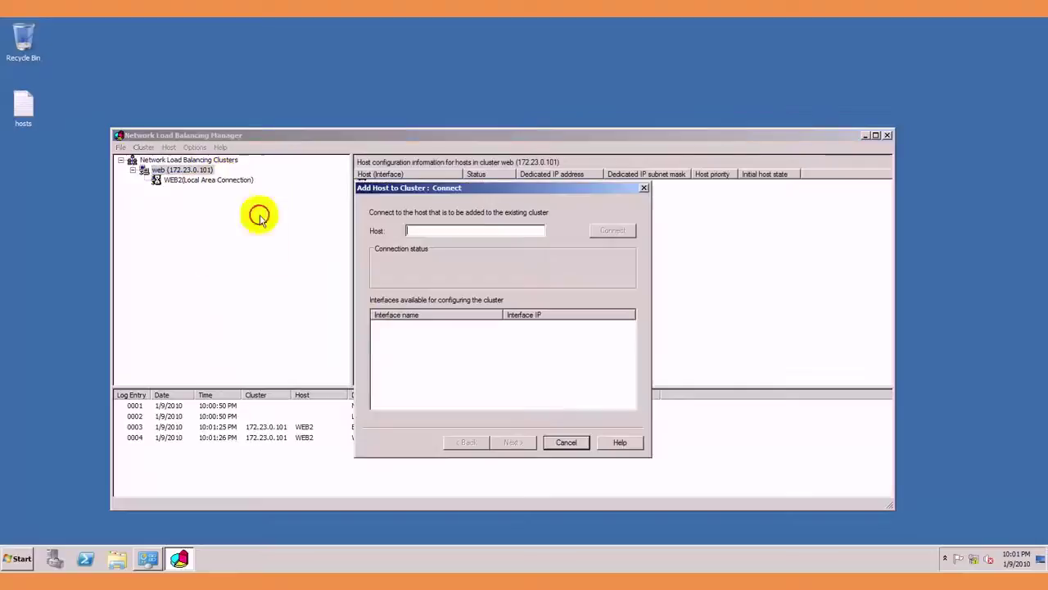
pyautogui.write('web1')
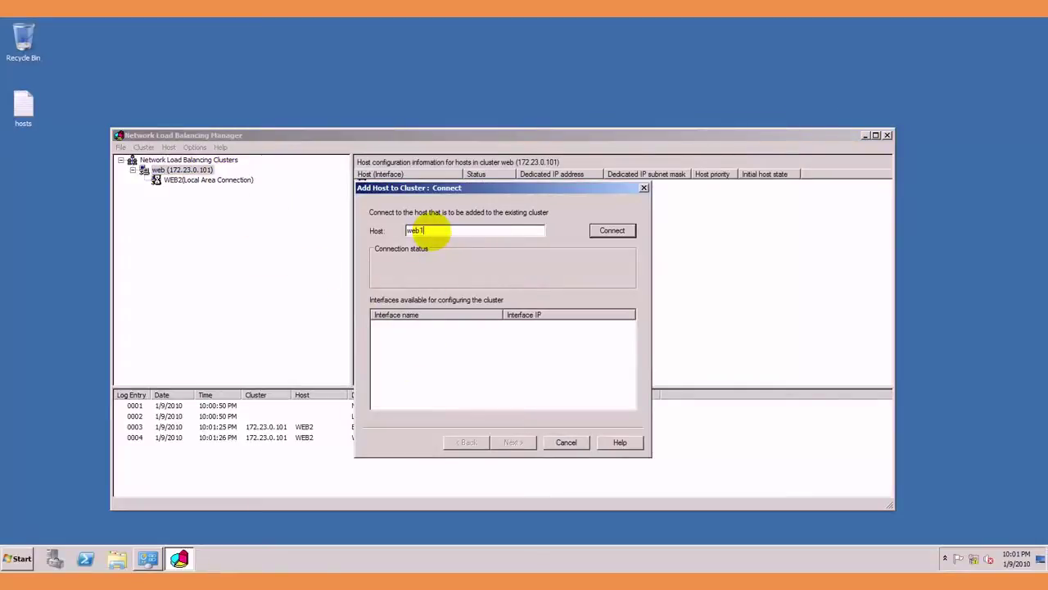
pyautogui.press('Return')
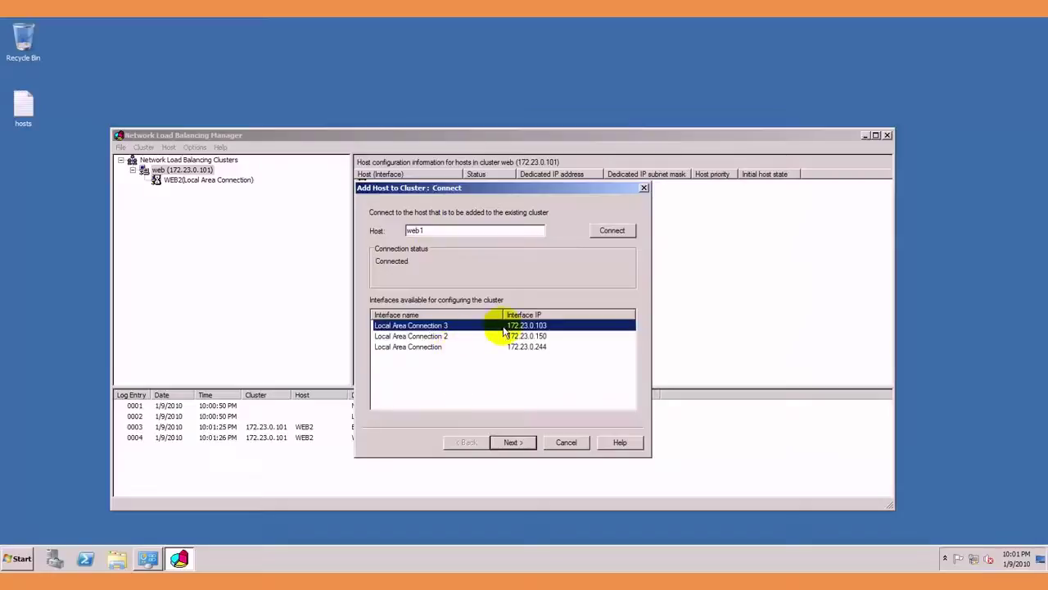
pyautogui.click(516, 442)
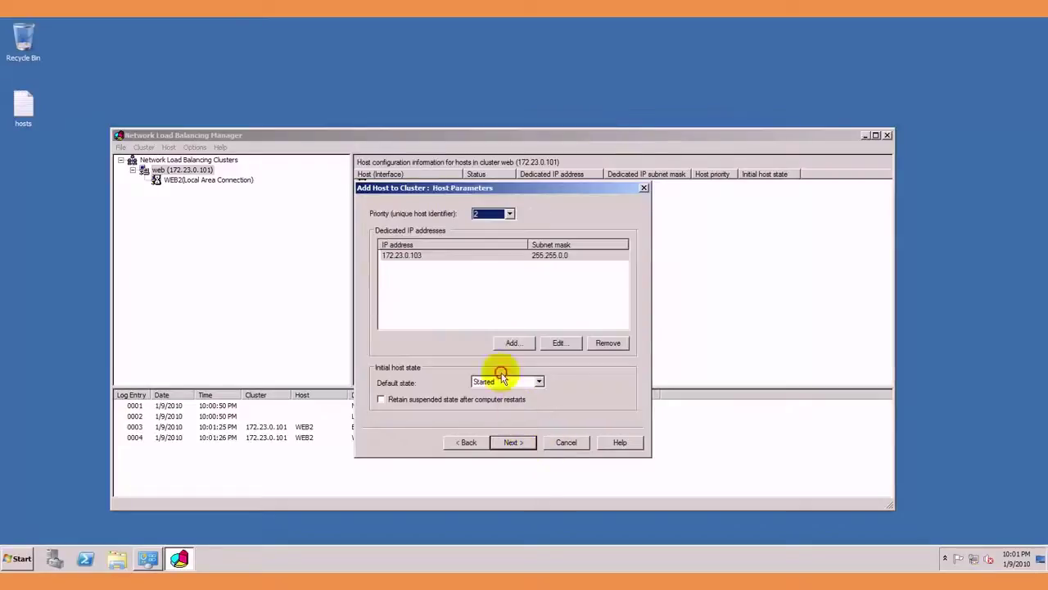
pyautogui.click(513, 442)
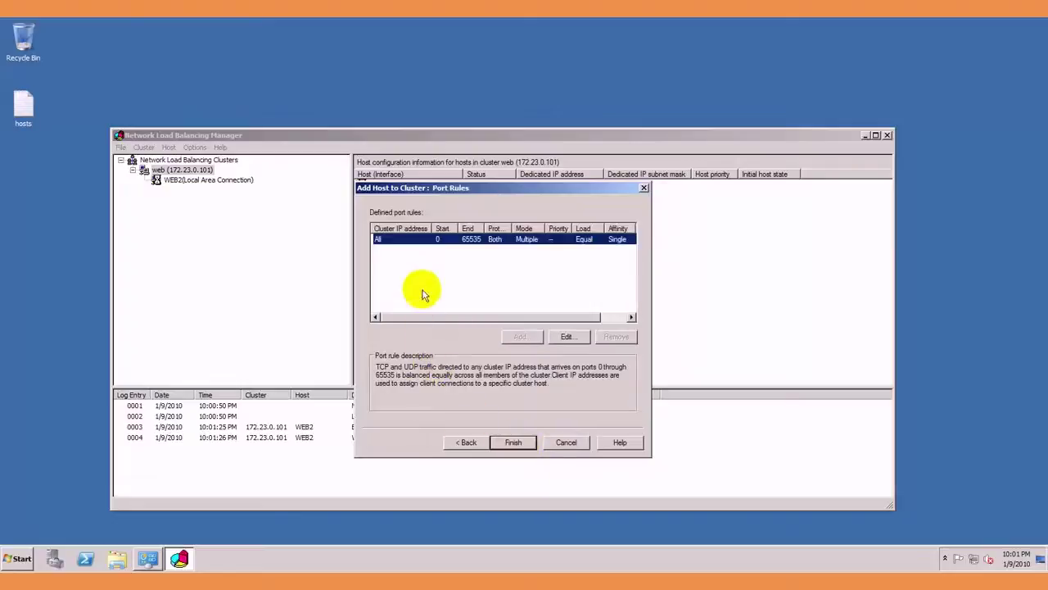
pyautogui.click(511, 444)
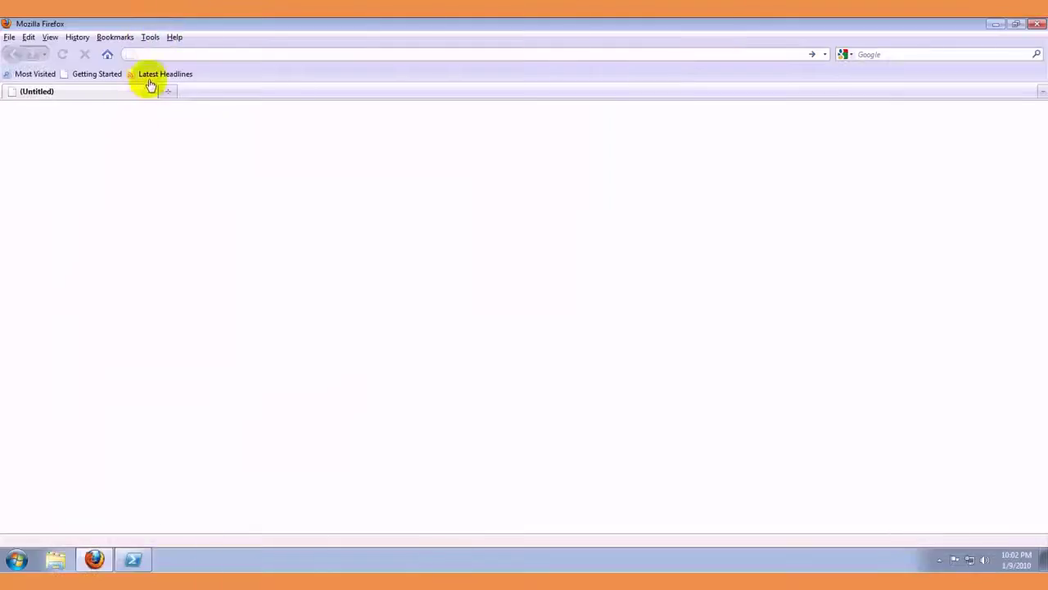
pyautogui.click(172, 54)
pyautogui.write('web2')
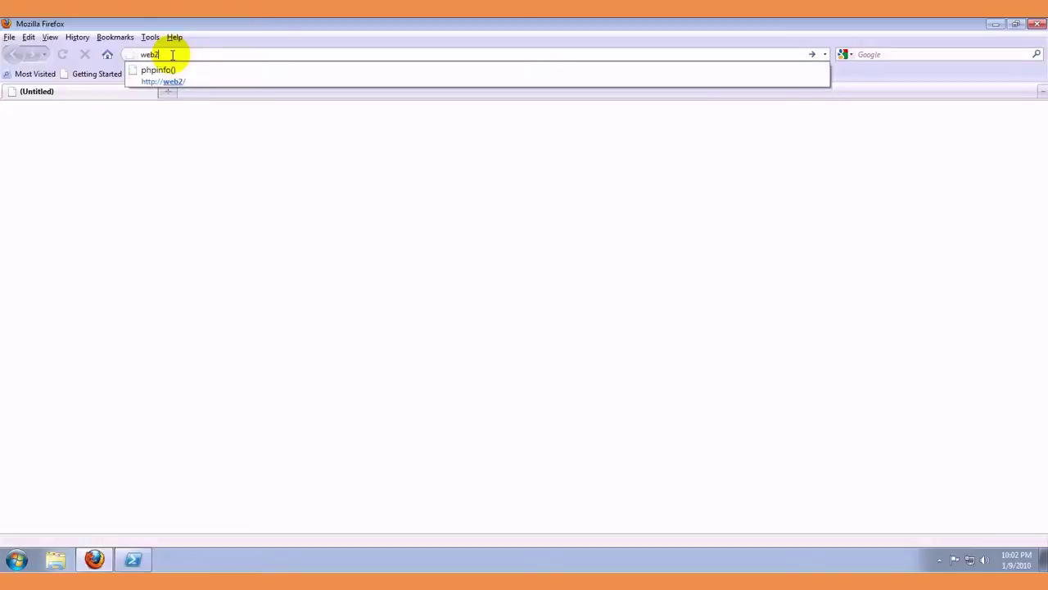
pyautogui.press('Return')
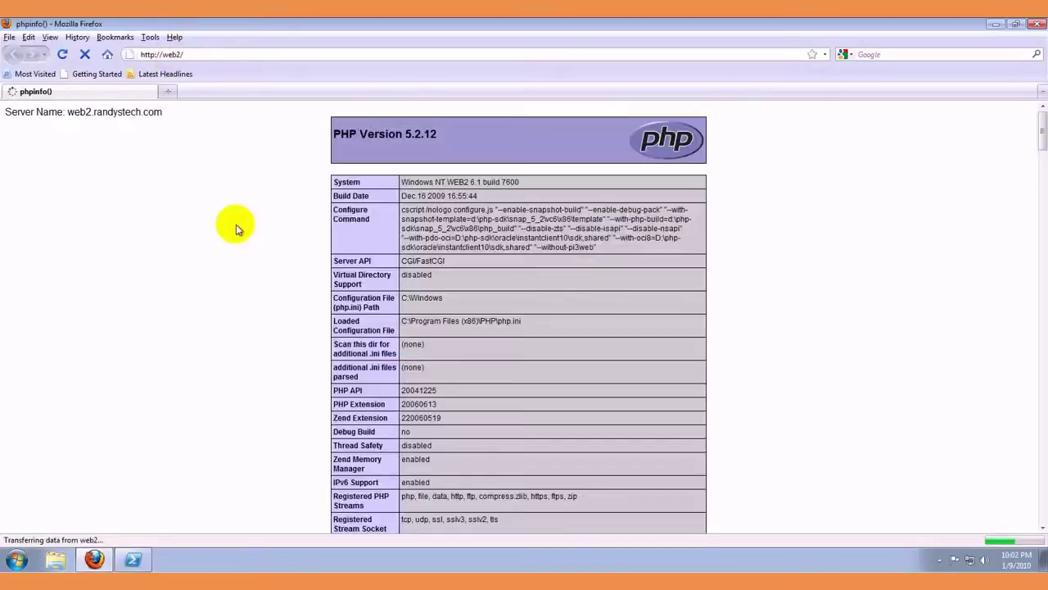
pyautogui.moveTo(43, 112); pyautogui.dragTo(218, 120)
pyautogui.click(218, 120)
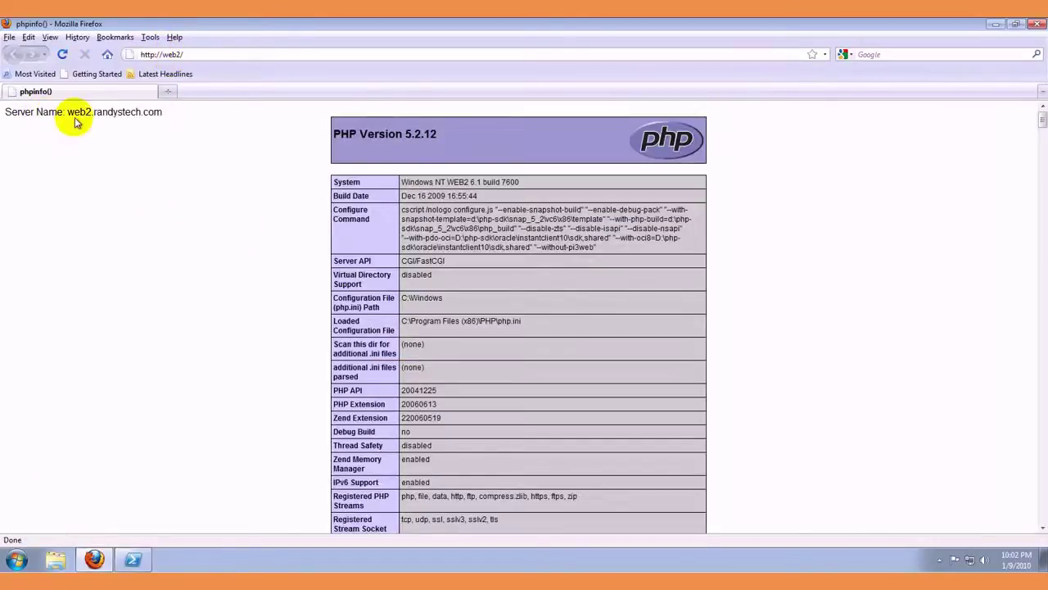
pyautogui.moveTo(67, 112); pyautogui.dragTo(160, 117)
pyautogui.click(205, 152)
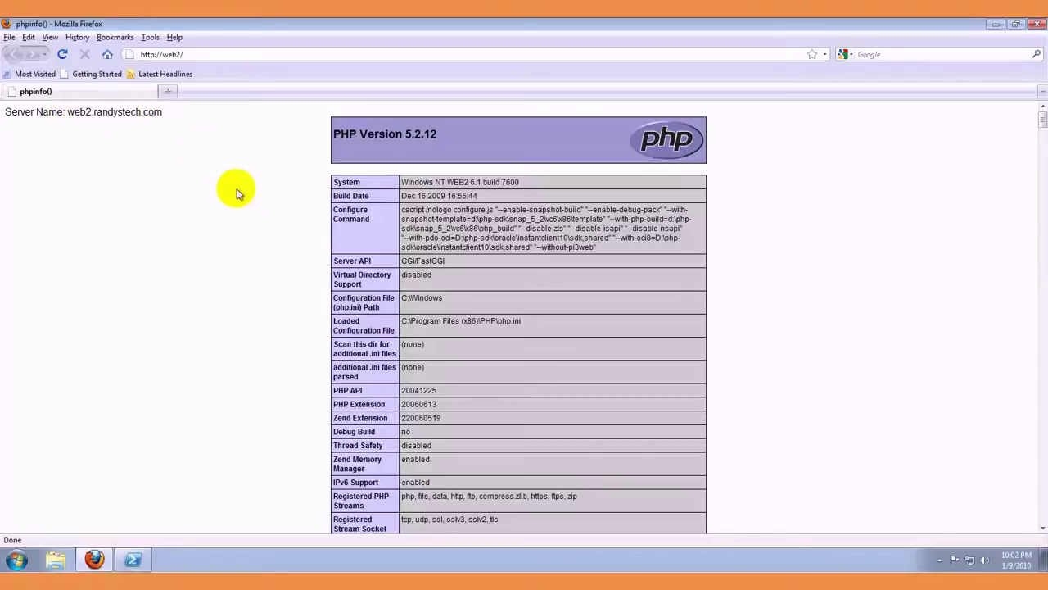
# Confirm the phpinfo COMPUTERNAME value is WEB2, then open a new blank tab.
pyautogui.press('End')
pyautogui.scroll(7, 473, 257)
pyautogui.scroll(15, 473, 256)
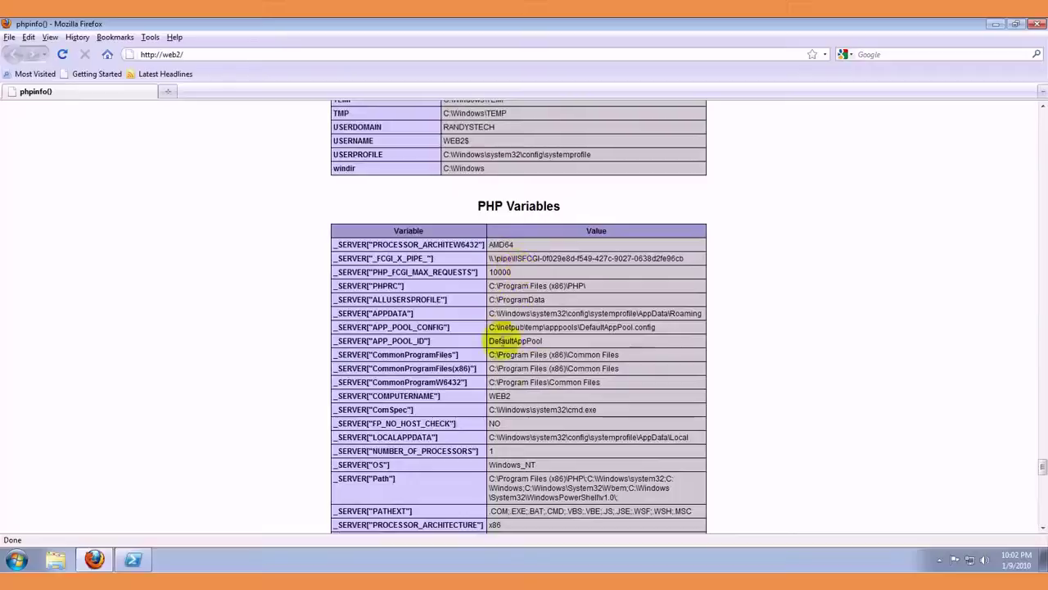
pyautogui.moveTo(491, 396); pyautogui.dragTo(531, 397)
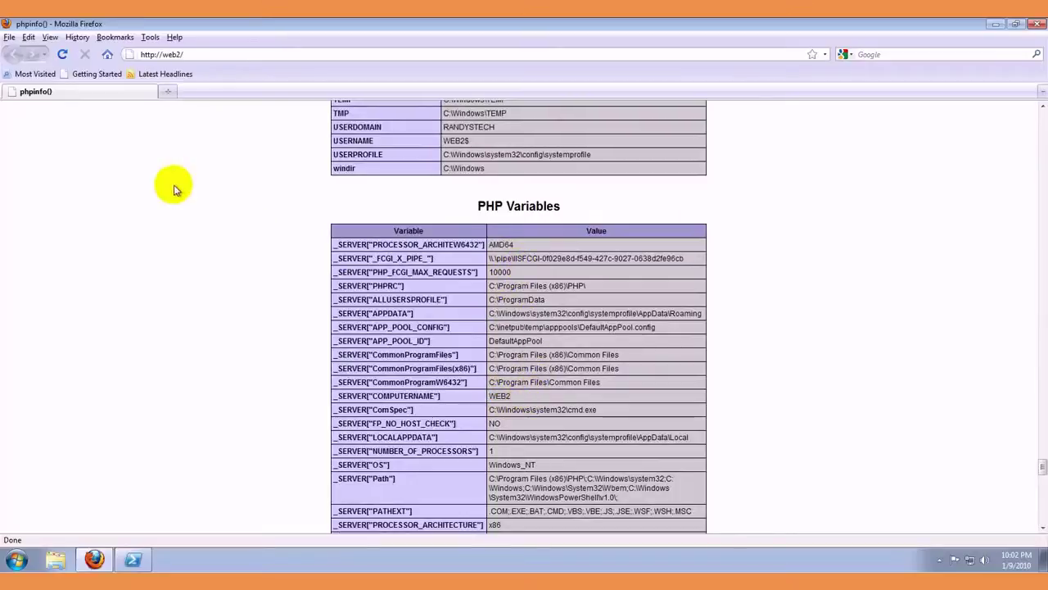
pyautogui.click(168, 91)
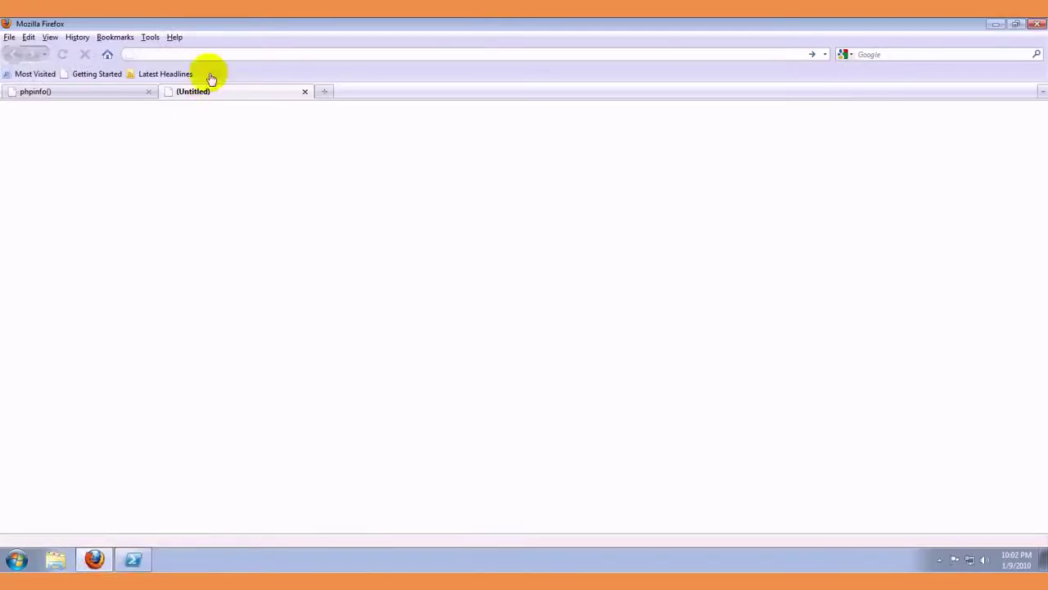
pyautogui.click(208, 51)
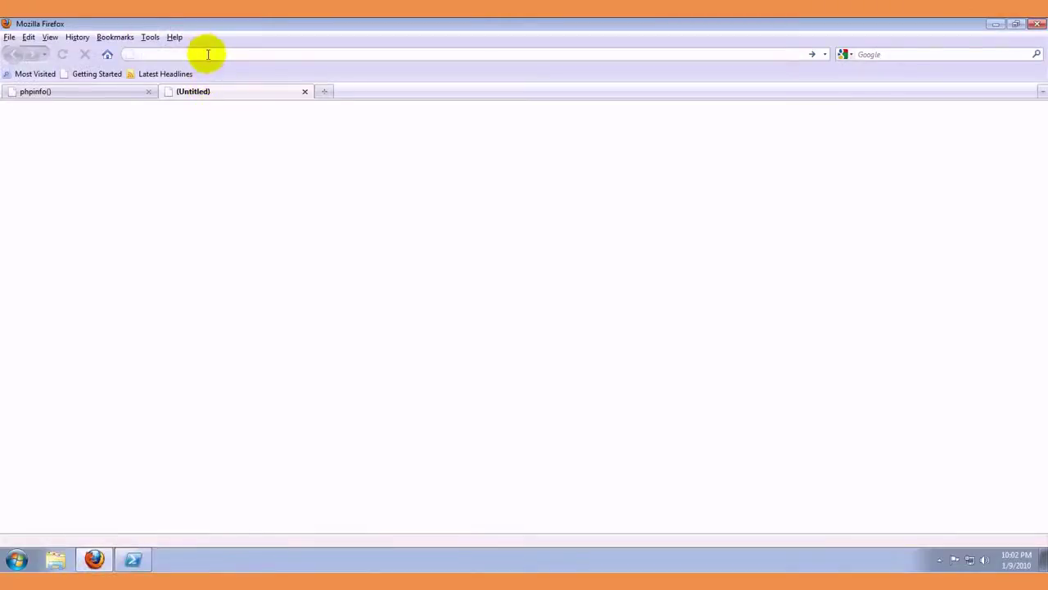
pyautogui.write('web')
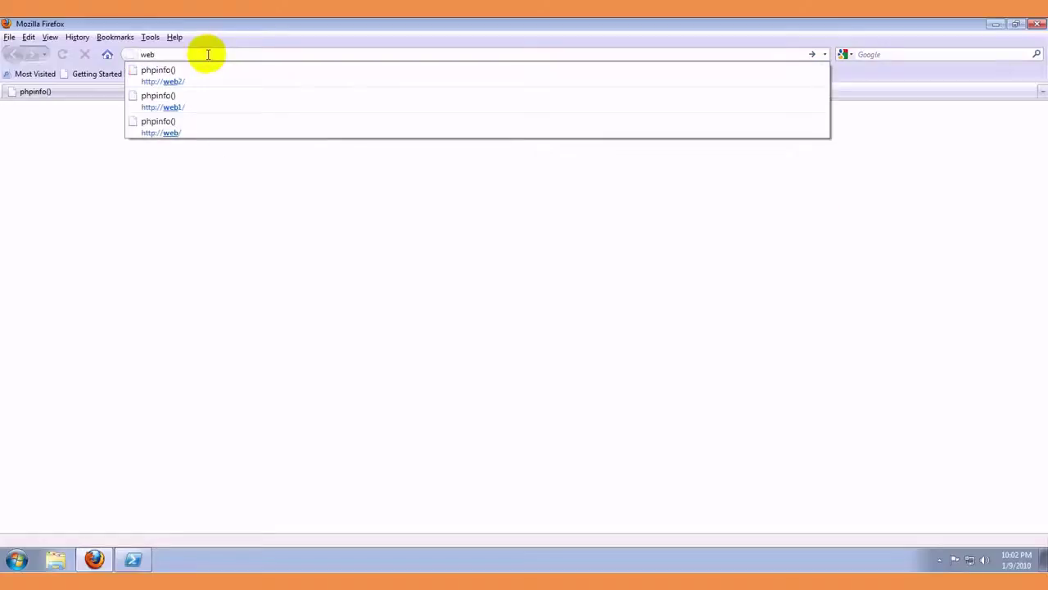
pyautogui.write('1')
pyautogui.press('Return')
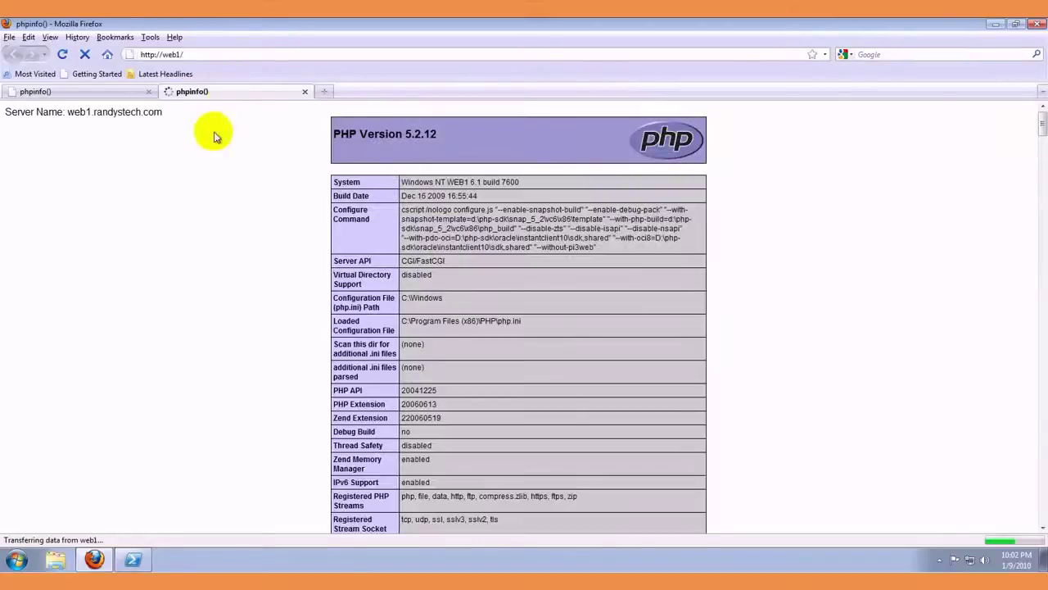
pyautogui.moveTo(65, 112); pyautogui.dragTo(175, 122)
pyautogui.click(176, 117)
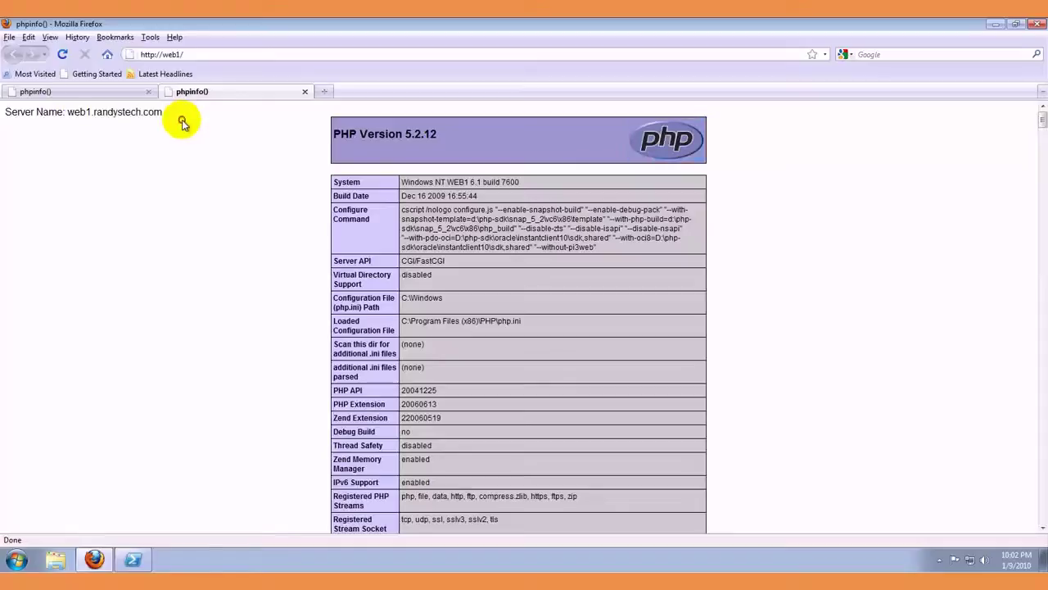
# Scroll to the COMPUTERNAME row and confirm it reports WEB1.
pyautogui.scroll(-3, 442, 405)
pyautogui.scroll(3, 442, 405)
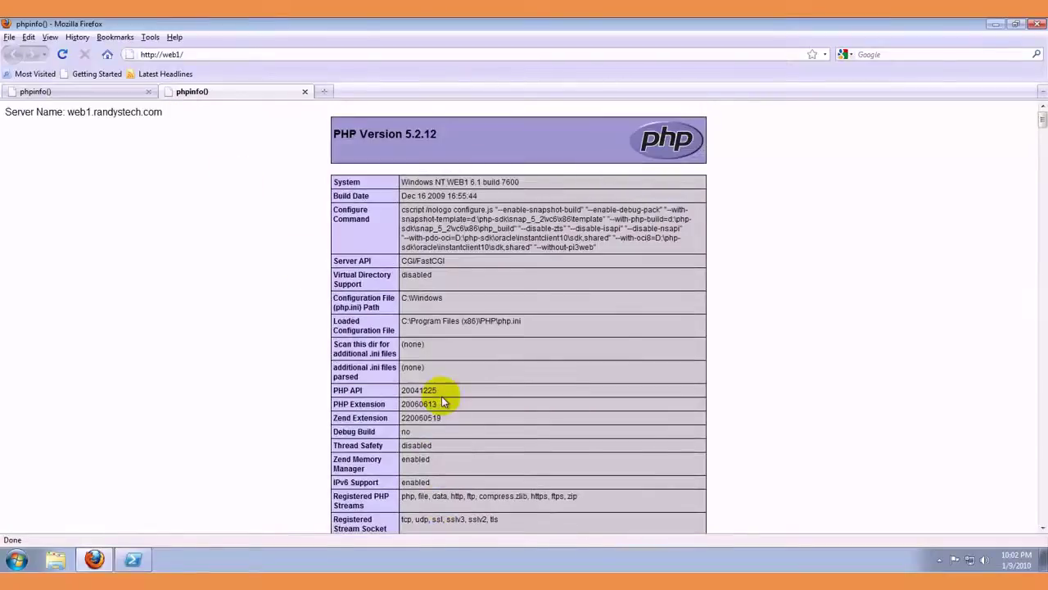
pyautogui.scroll(-10, 443, 401)
pyautogui.scroll(6, 443, 402)
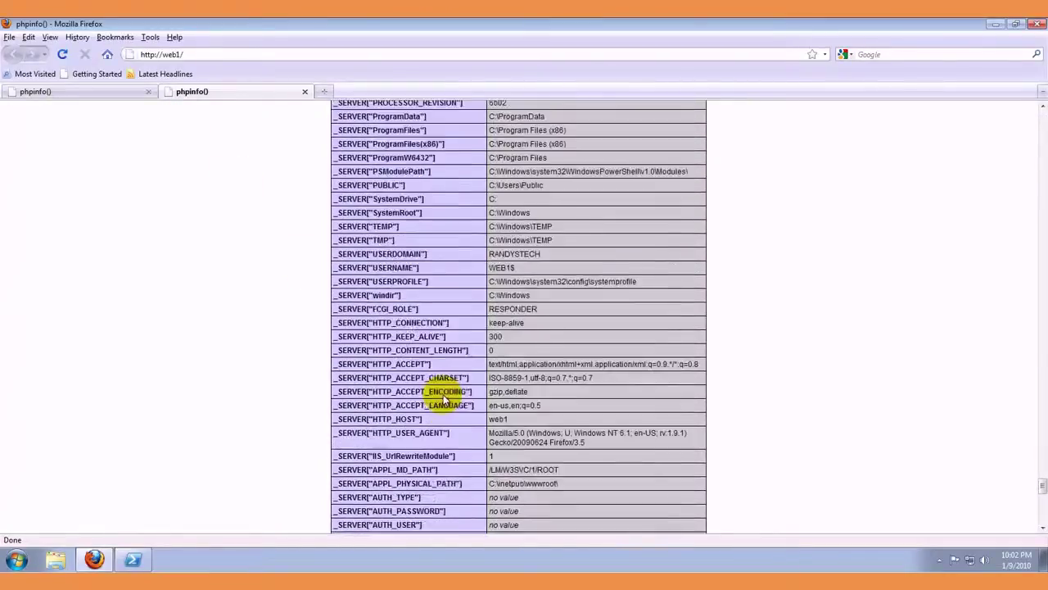
pyautogui.scroll(5, 443, 399)
pyautogui.moveTo(489, 218); pyautogui.dragTo(531, 221)
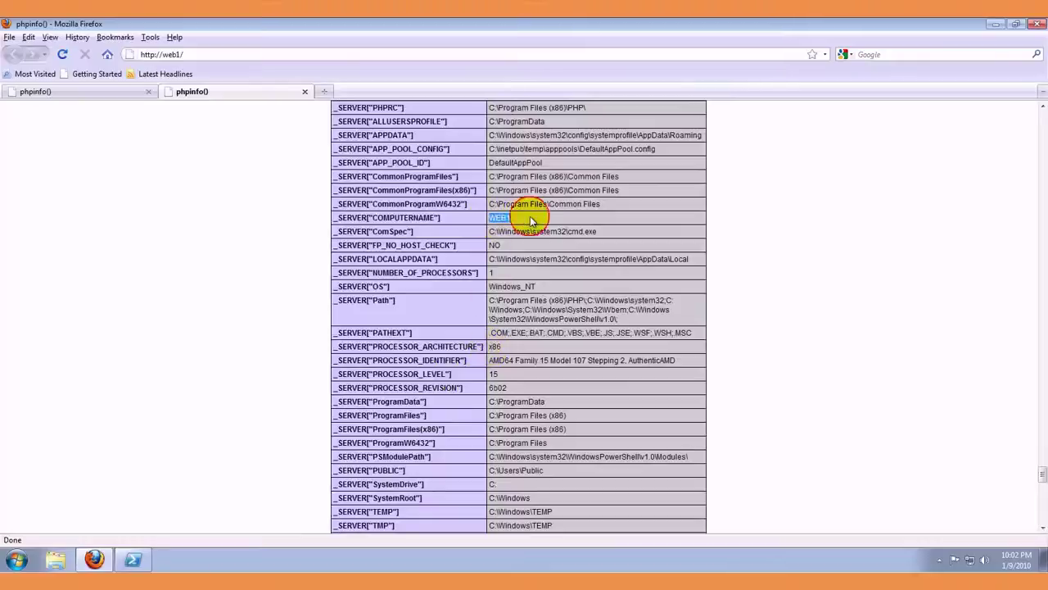
pyautogui.click(530, 221)
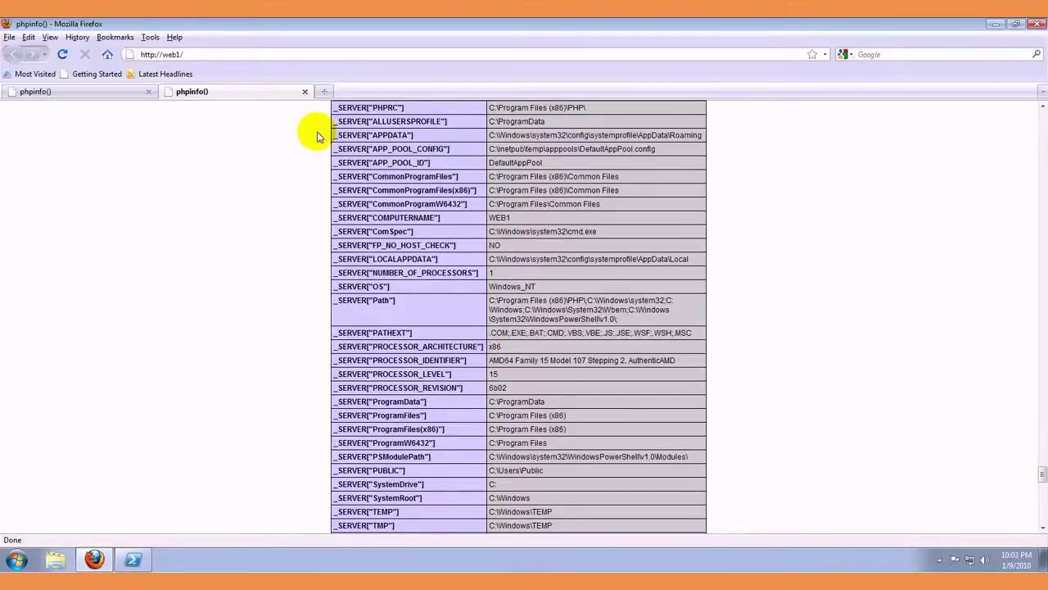
pyautogui.click(324, 91)
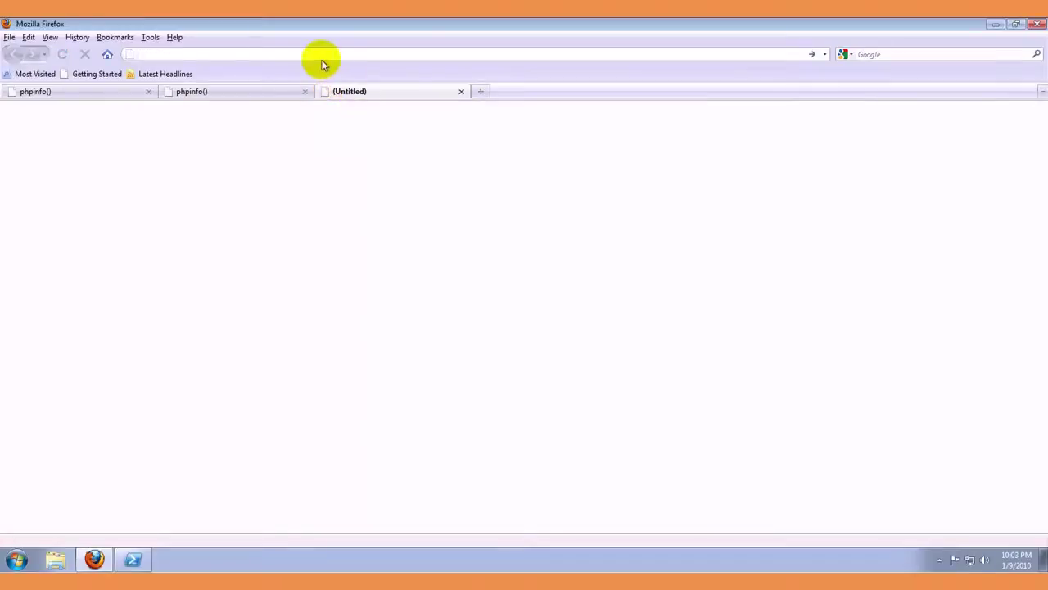
pyautogui.click(320, 53)
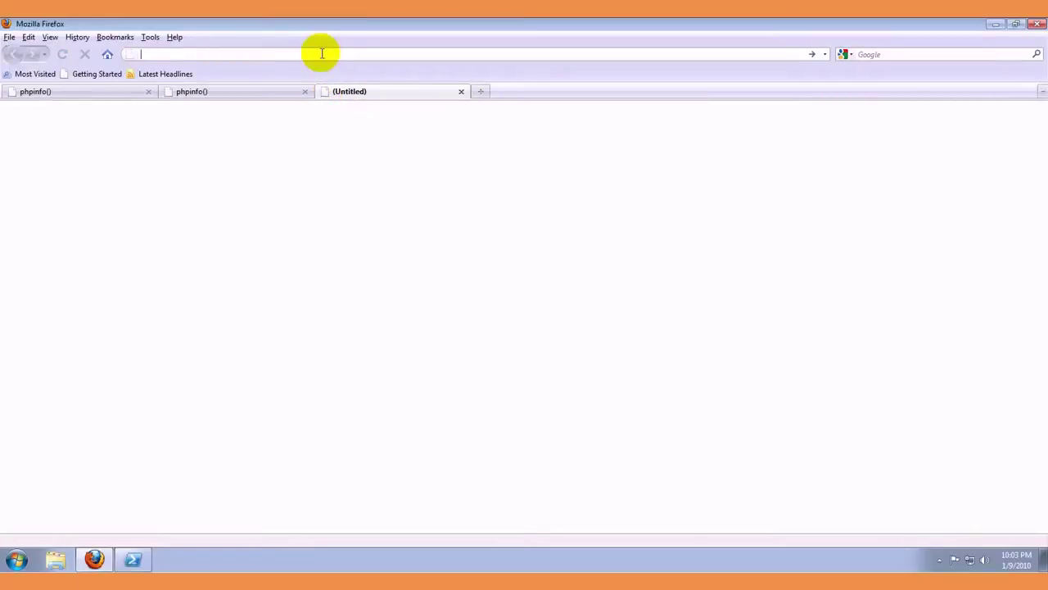
pyautogui.write('web')
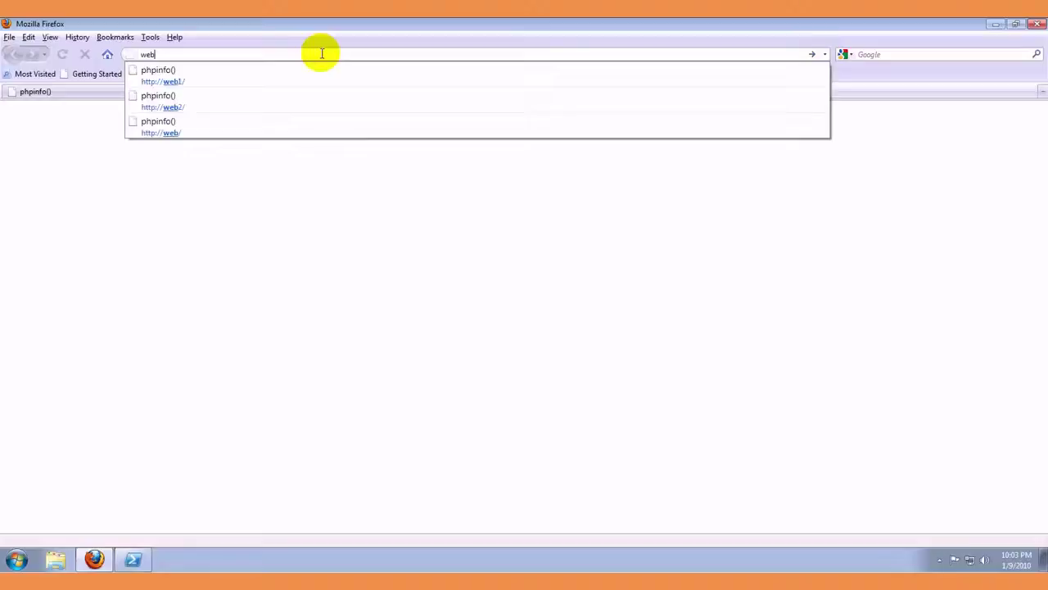
pyautogui.press('Return')
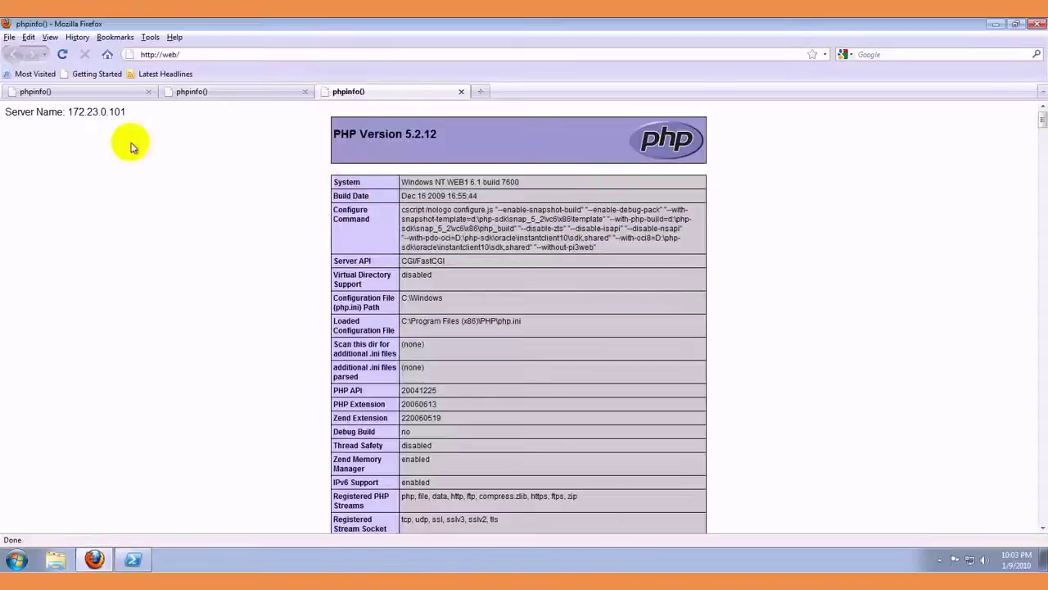
pyautogui.moveTo(68, 112); pyautogui.dragTo(143, 122)
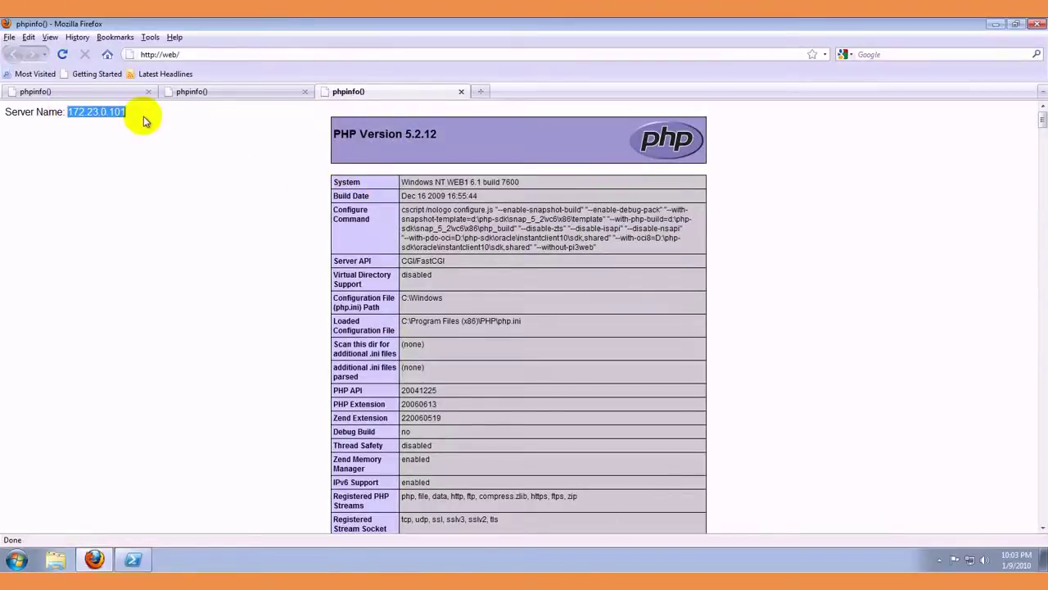
pyautogui.click(146, 123)
# Confirm the cluster page's COMPUTERNAME value is WEB1.
pyautogui.press('End')
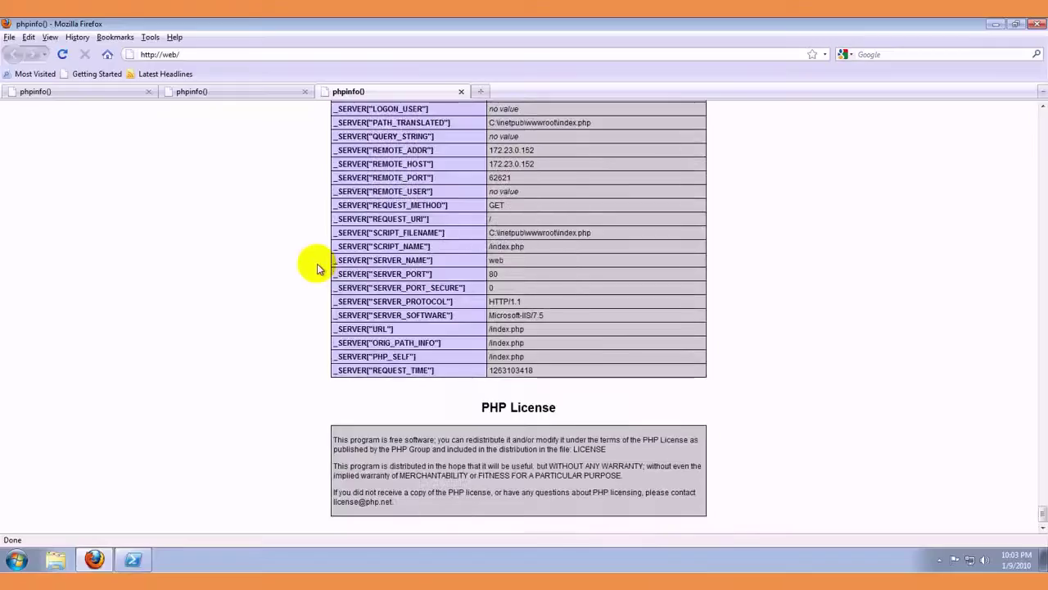
pyautogui.scroll(10, 318, 269)
pyautogui.scroll(5, 372, 278)
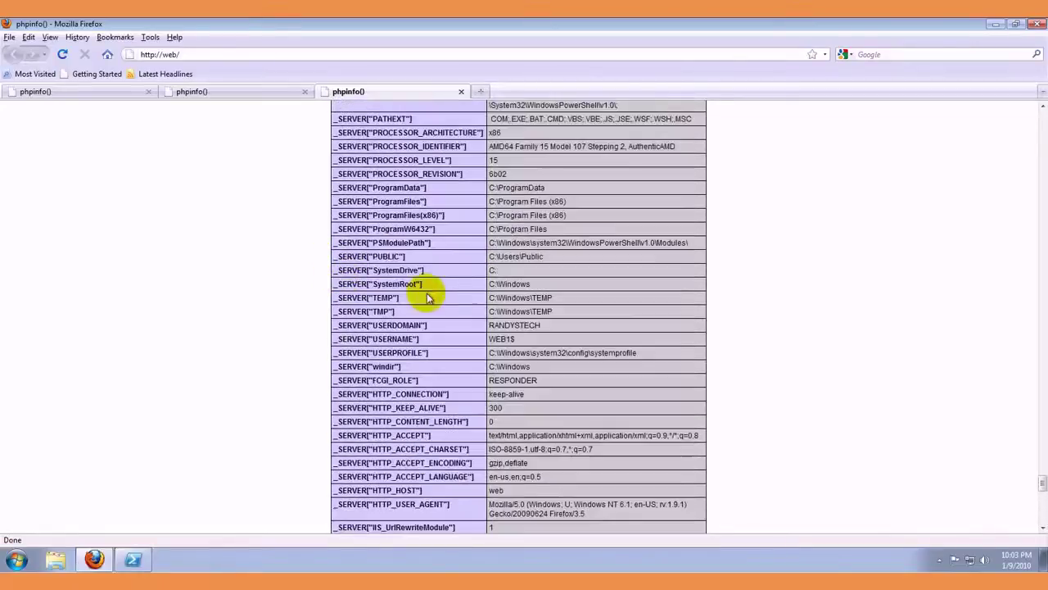
pyautogui.scroll(3, 494, 282)
pyautogui.scroll(1, 528, 288)
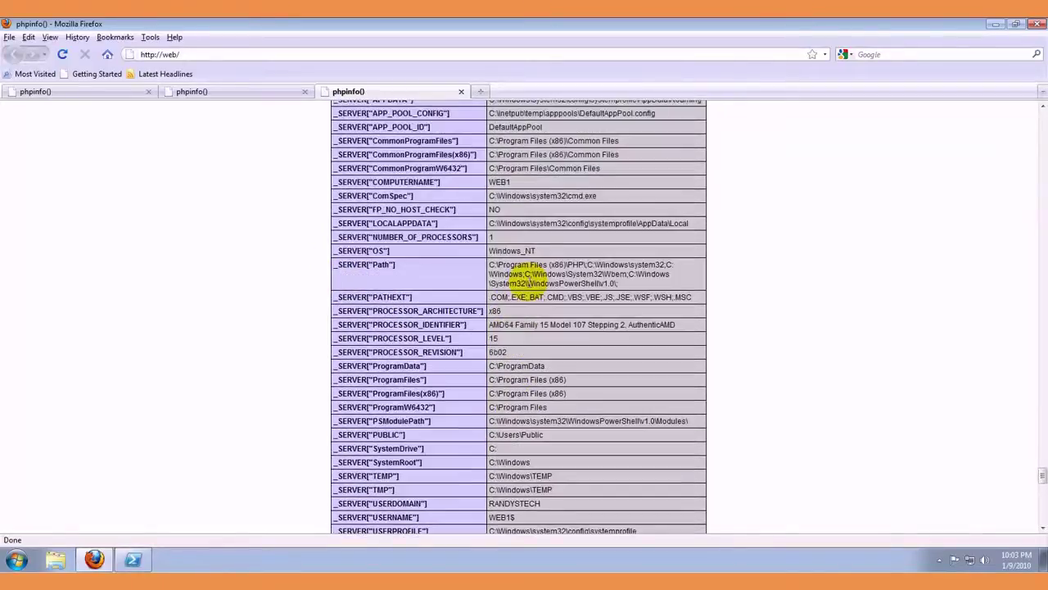
pyautogui.doubleClick(499, 182)
pyautogui.click(515, 187)
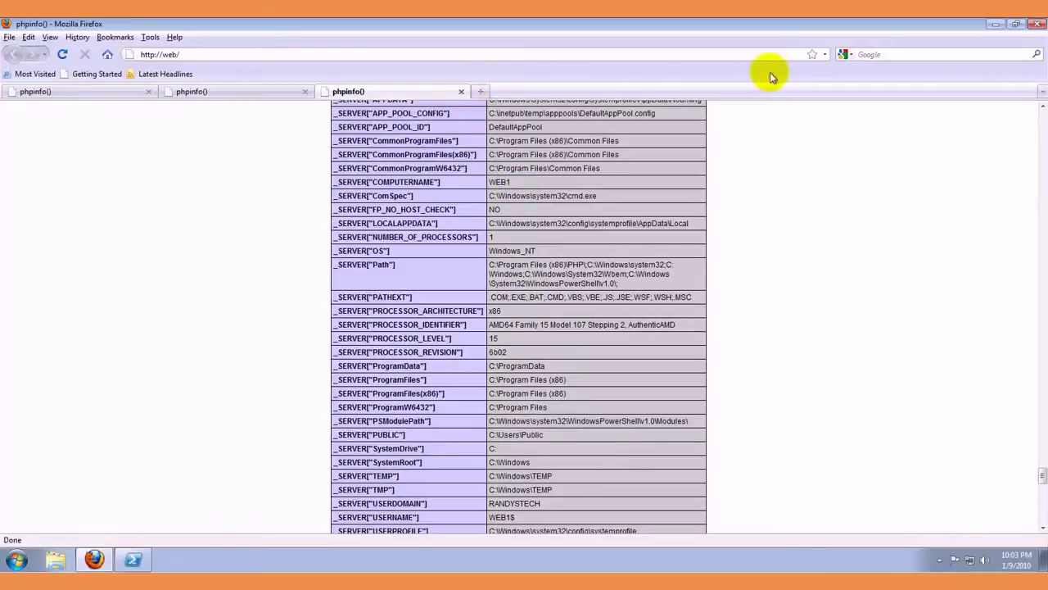
pyautogui.click(480, 92)
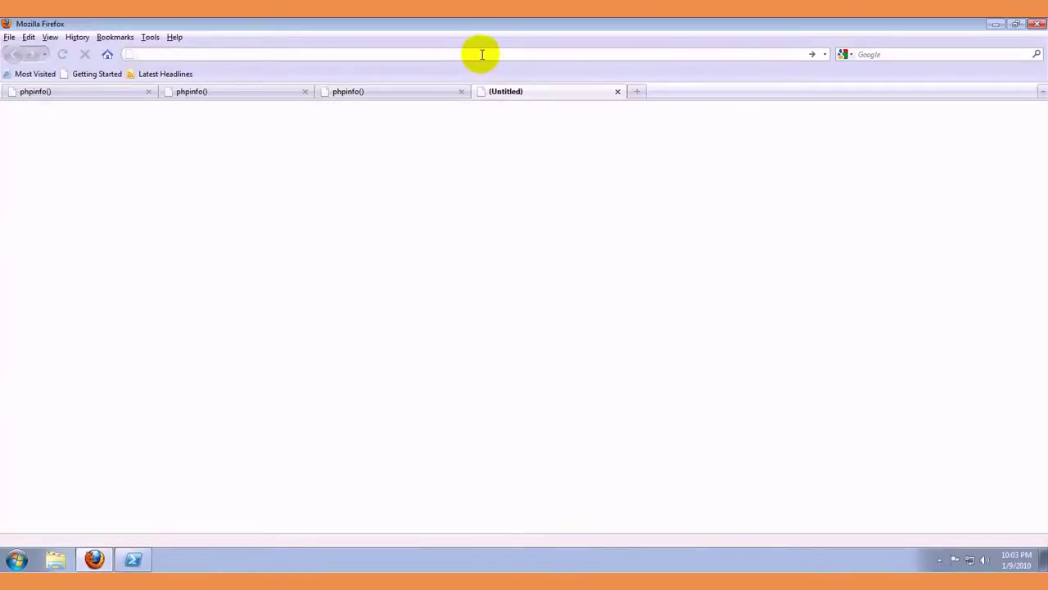
pyautogui.write('172.23.0.101')
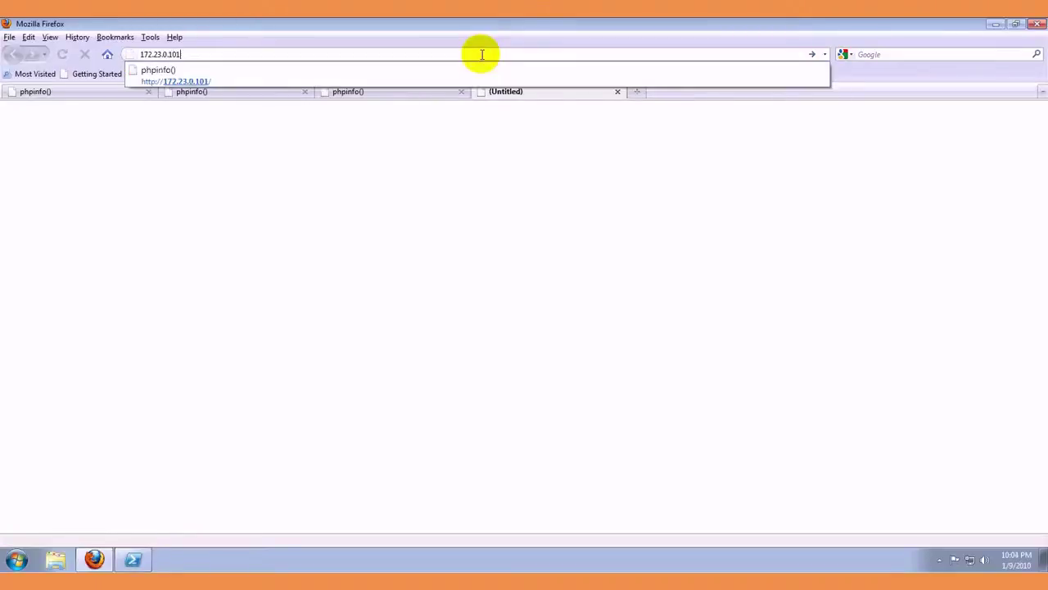
pyautogui.press('Return')
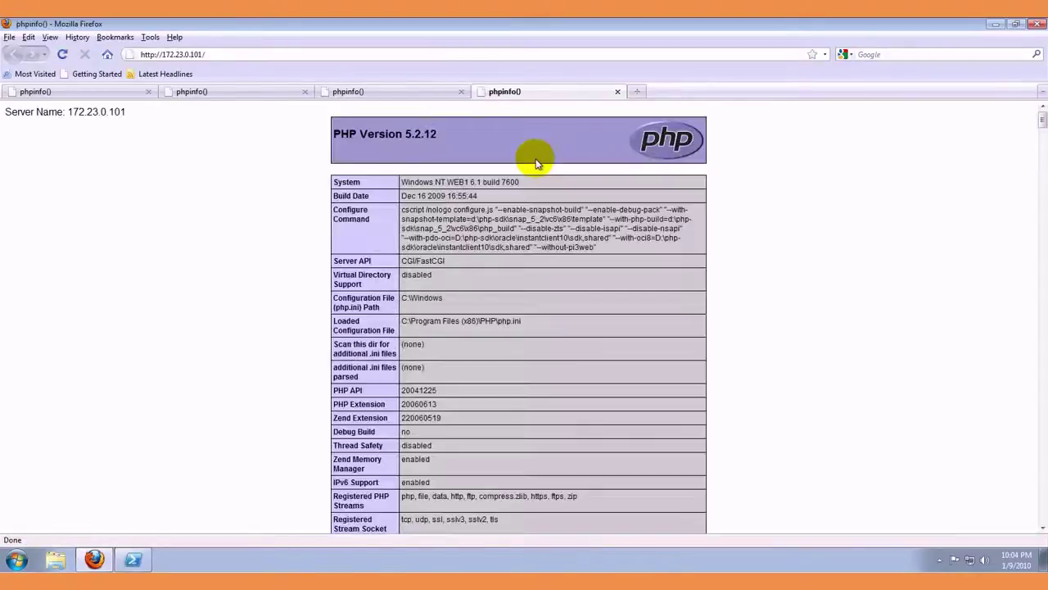
# Scroll to the _SERVER rows to confirm WEB1 serves it, then return to the web tab.
pyautogui.press('End')
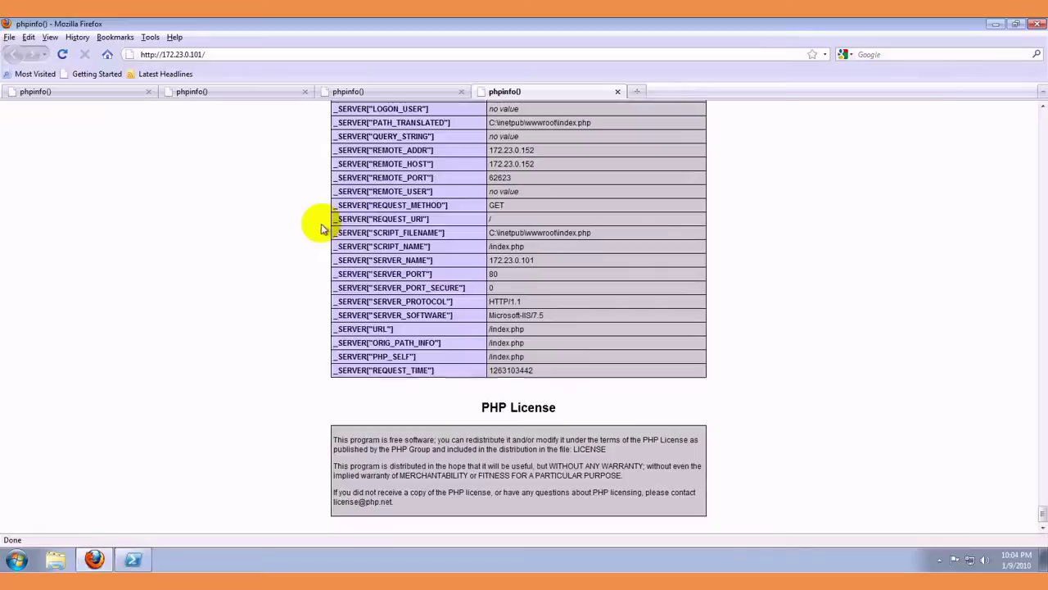
pyautogui.scroll(12, 321, 228)
pyautogui.scroll(2, 322, 229)
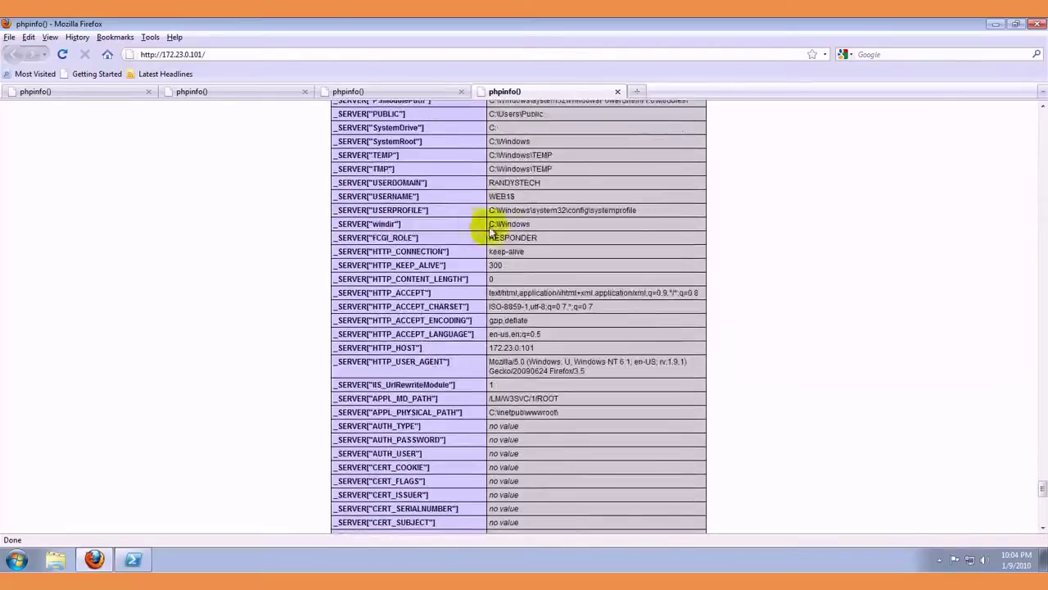
pyautogui.scroll(4, 496, 244)
pyautogui.scroll(3, 501, 201)
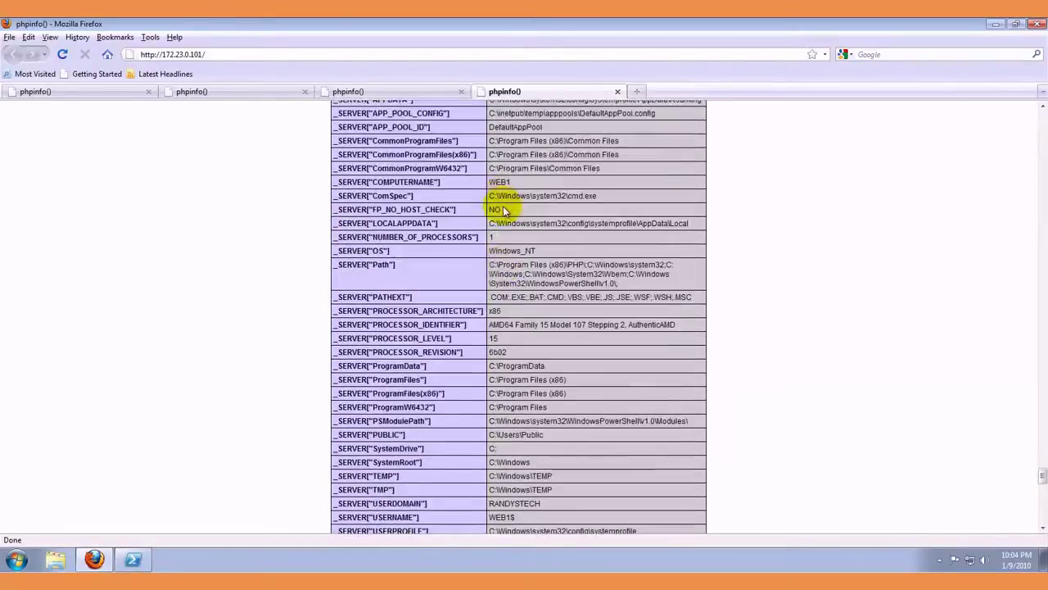
pyautogui.click(406, 88)
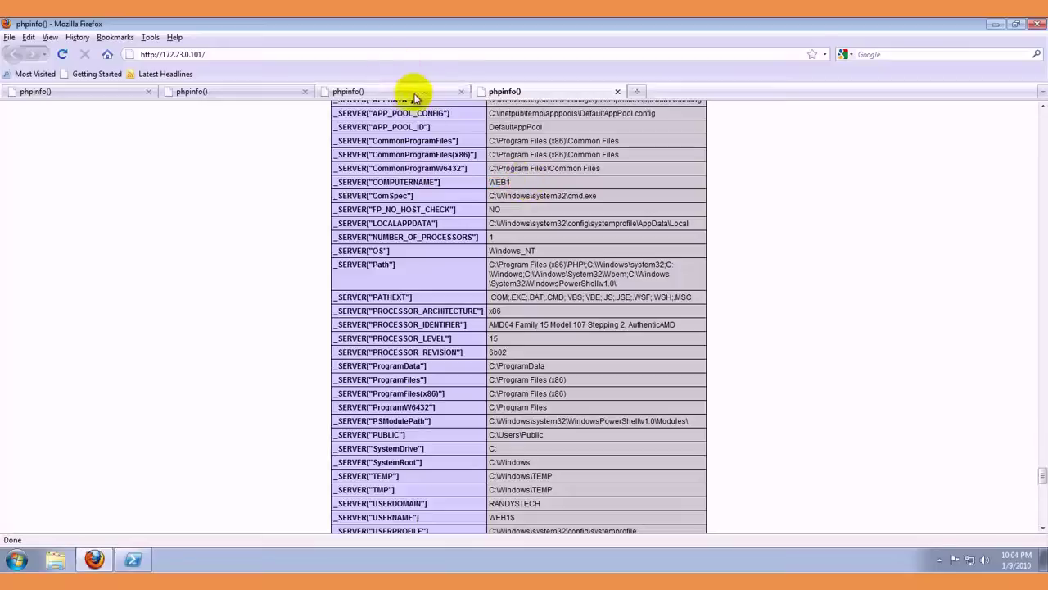
pyautogui.scroll(1, 456, 122)
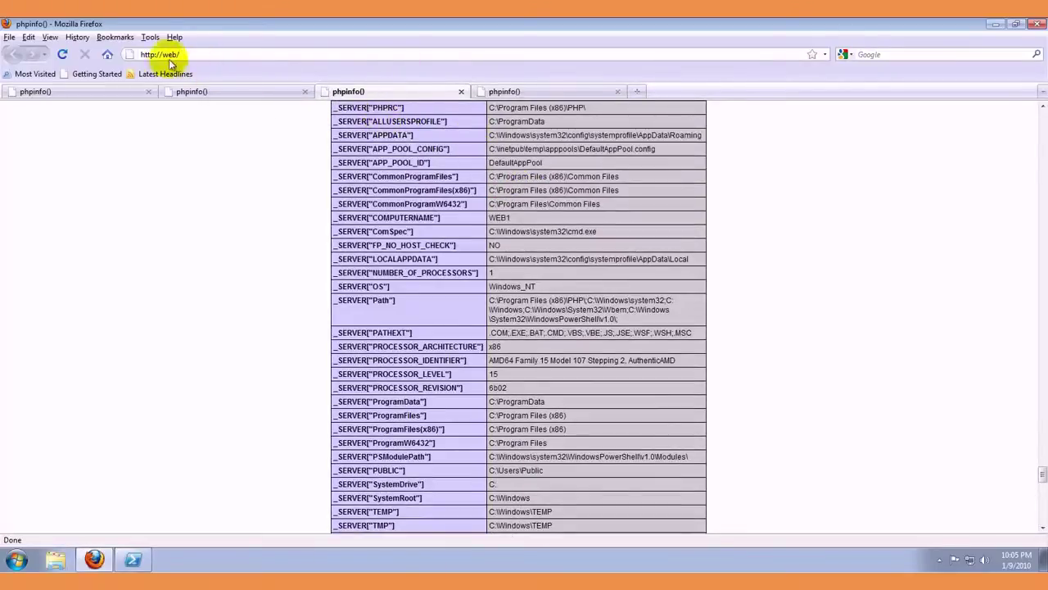
pyautogui.moveTo(161, 55); pyautogui.dragTo(175, 55)
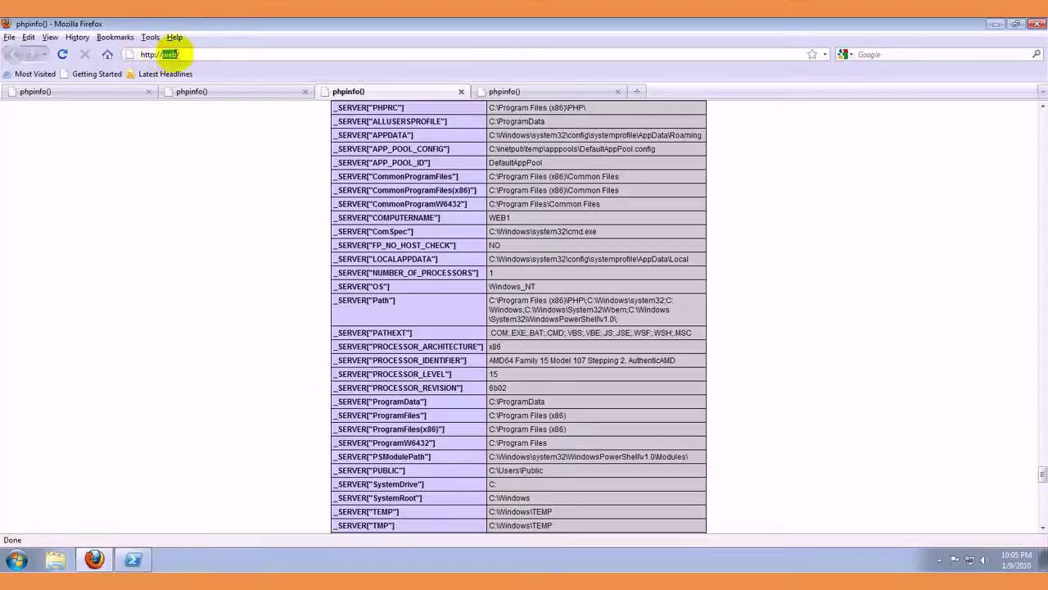
pyautogui.click(512, 91)
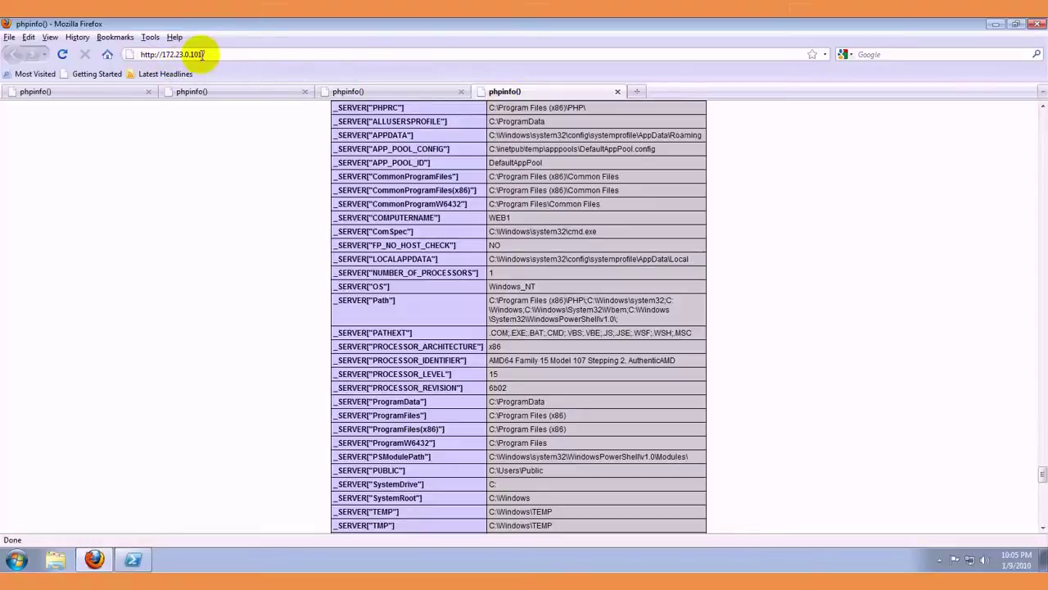
pyautogui.scroll(20, 697, 208)
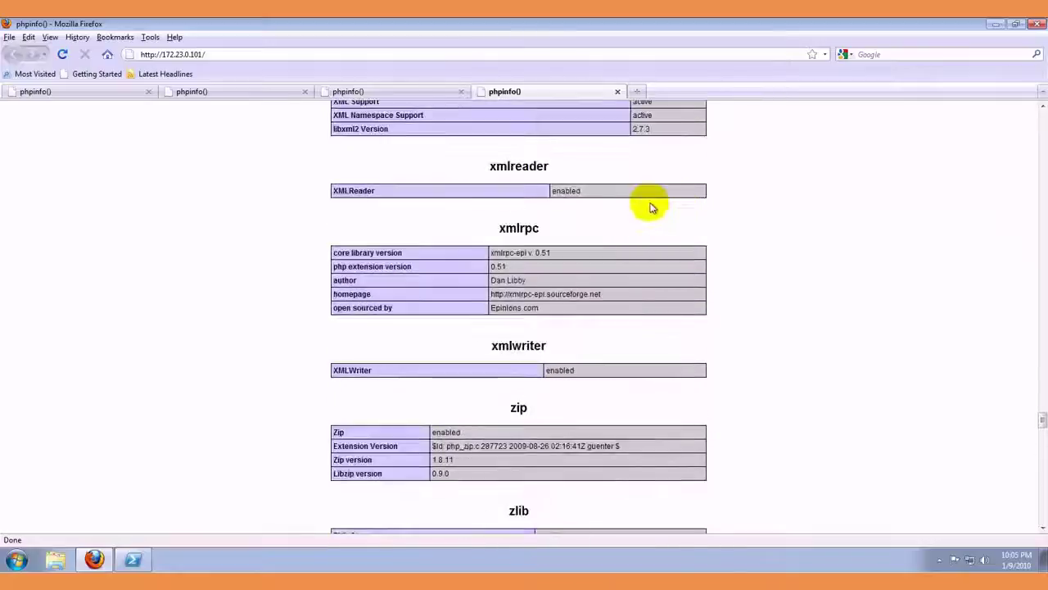
pyautogui.scroll(7, 291, 189)
pyautogui.scroll(20, 290, 189)
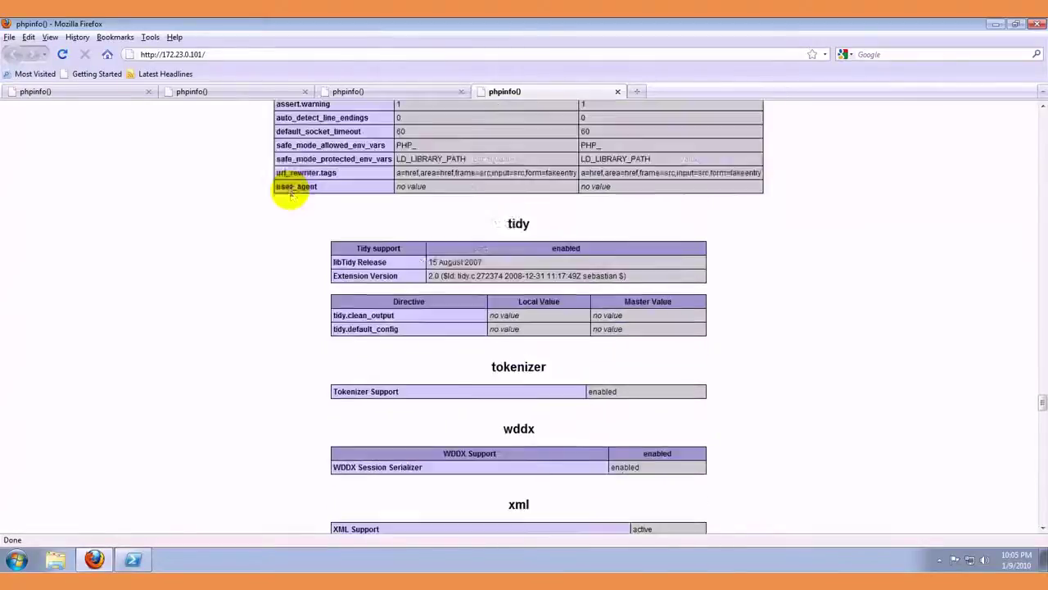